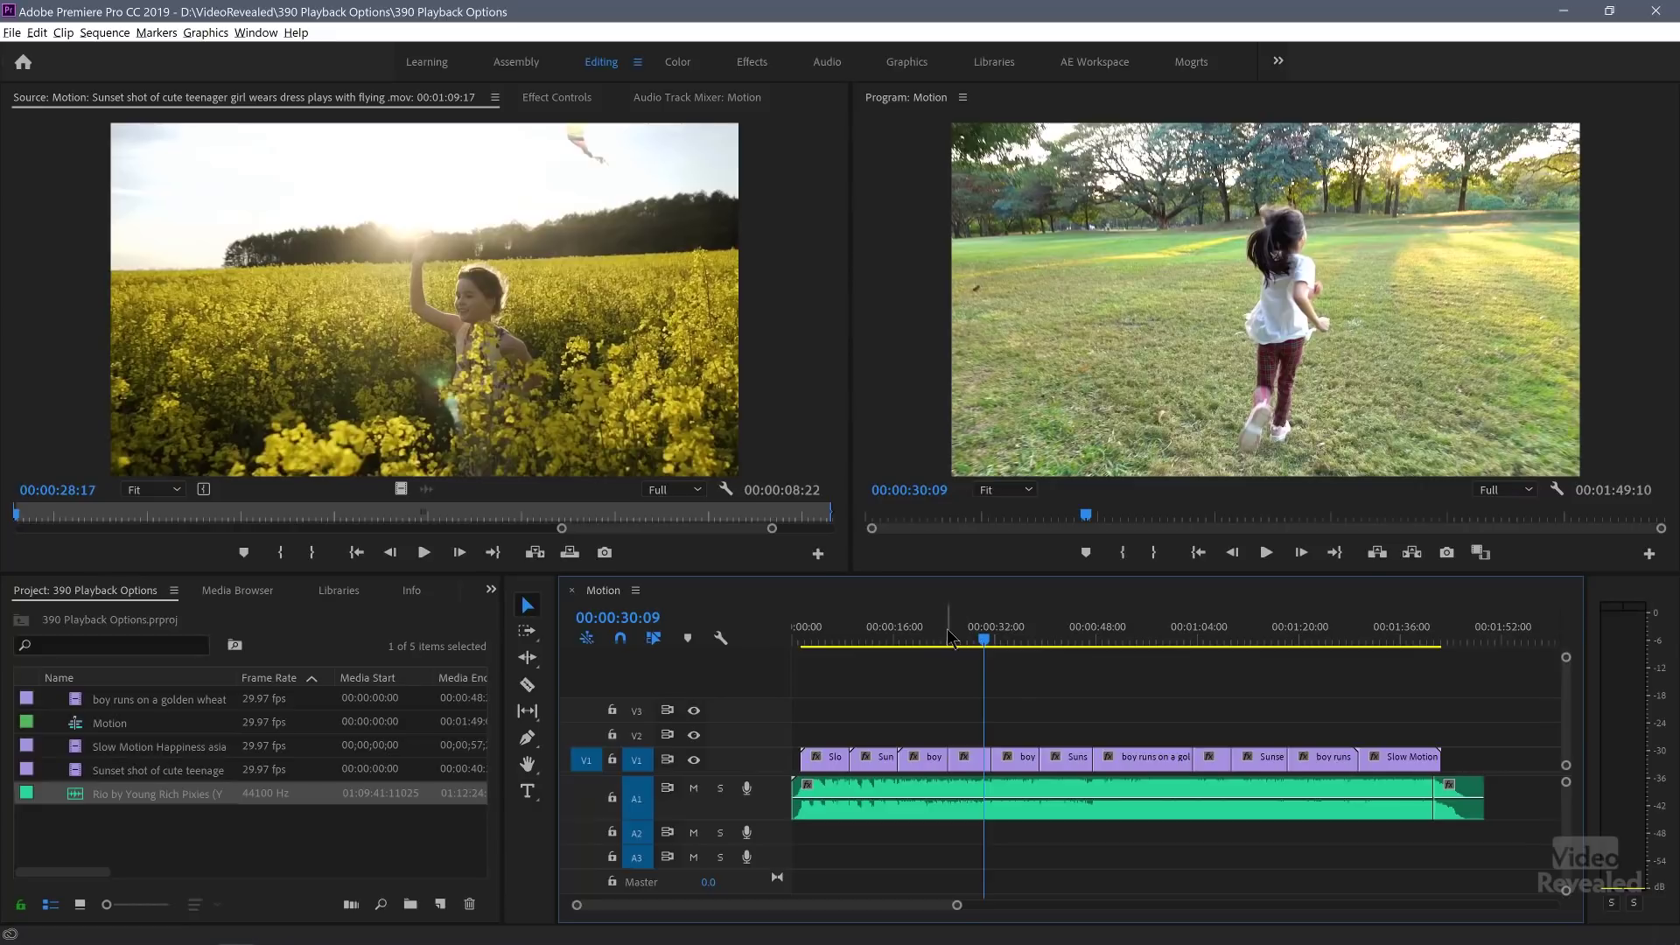
Play the Motion sequence from its start, then from about 41 seconds, stopping at 00:00:43:29.
key("Home")
key("space")
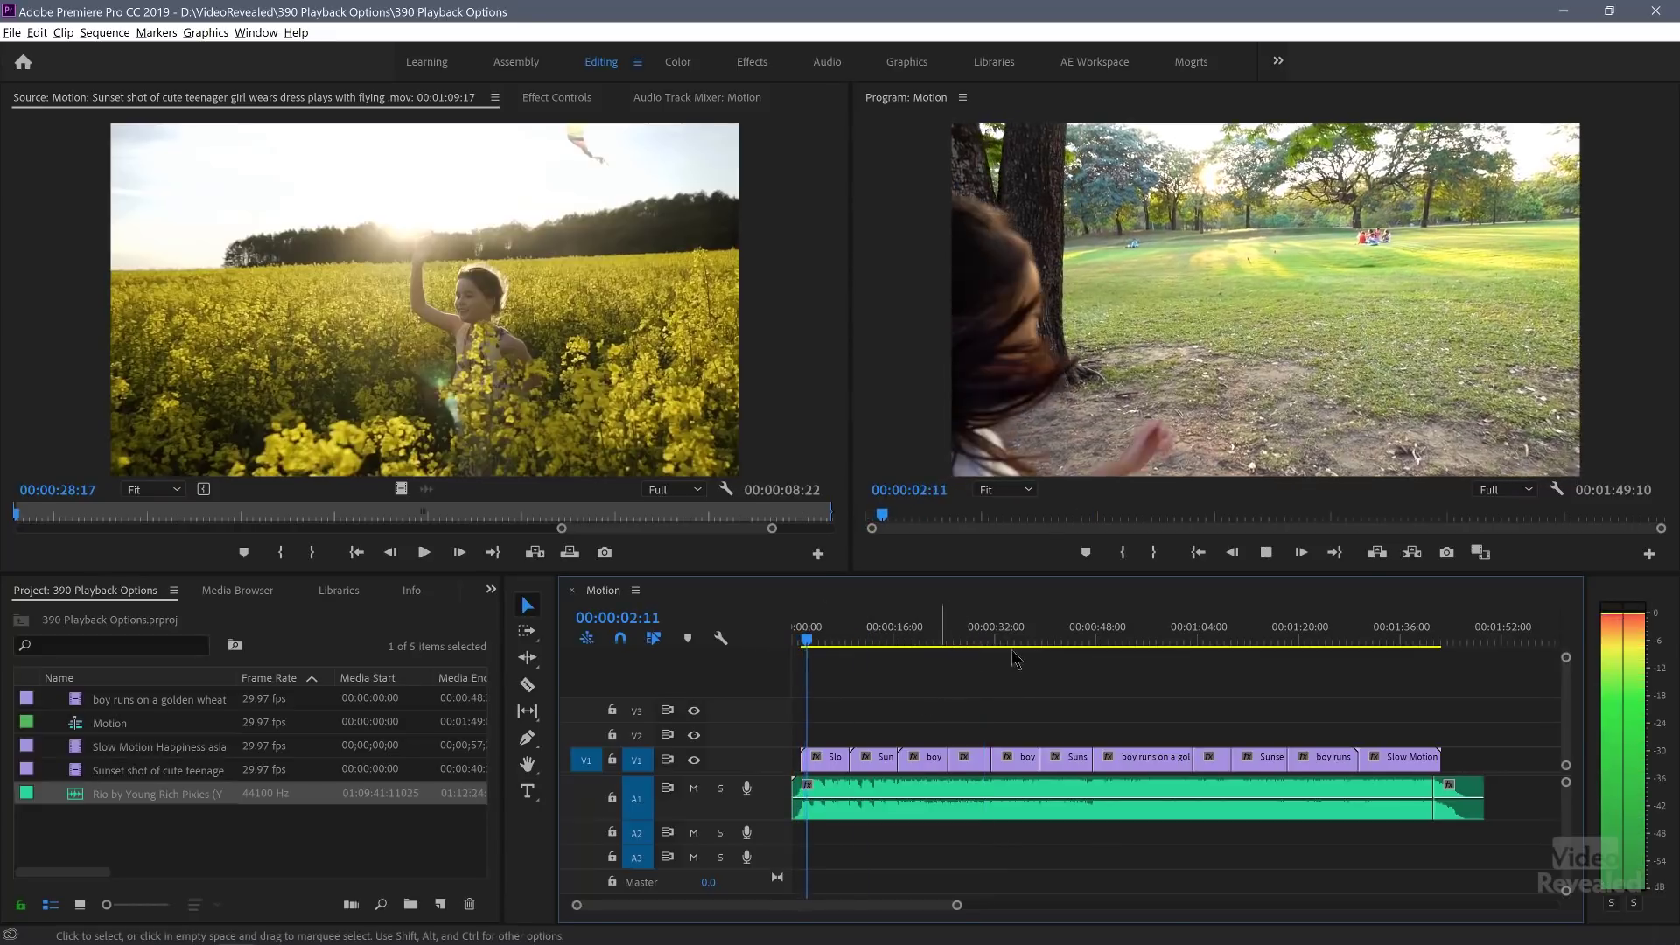
left_click(1058, 645)
key("space")
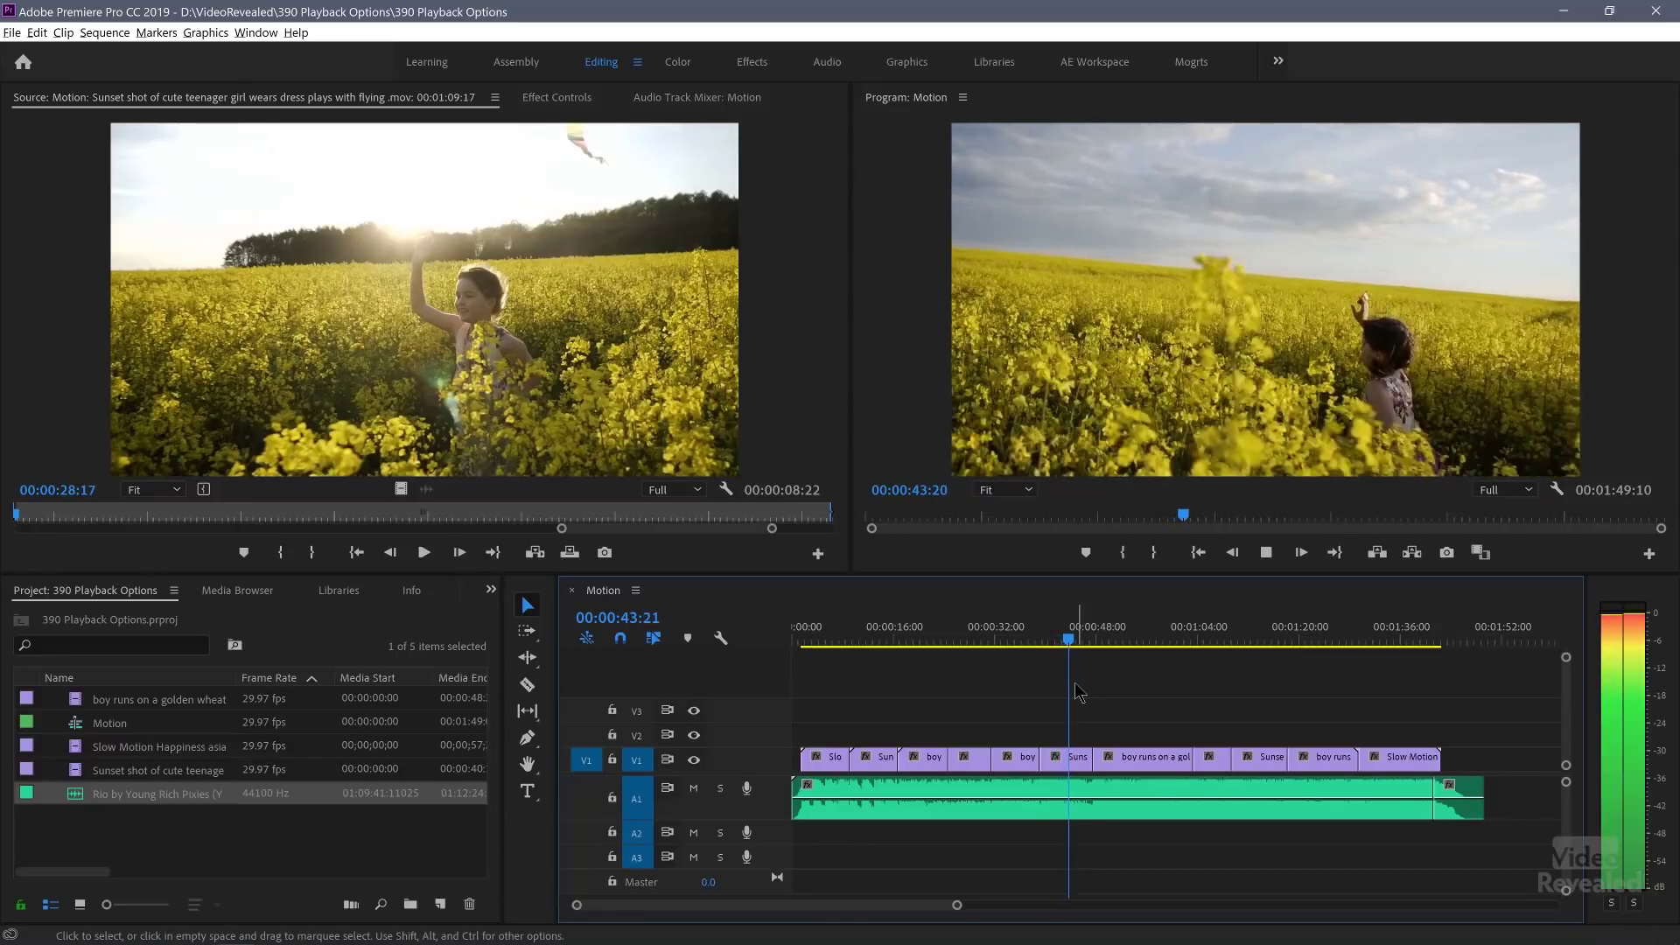
key("space")
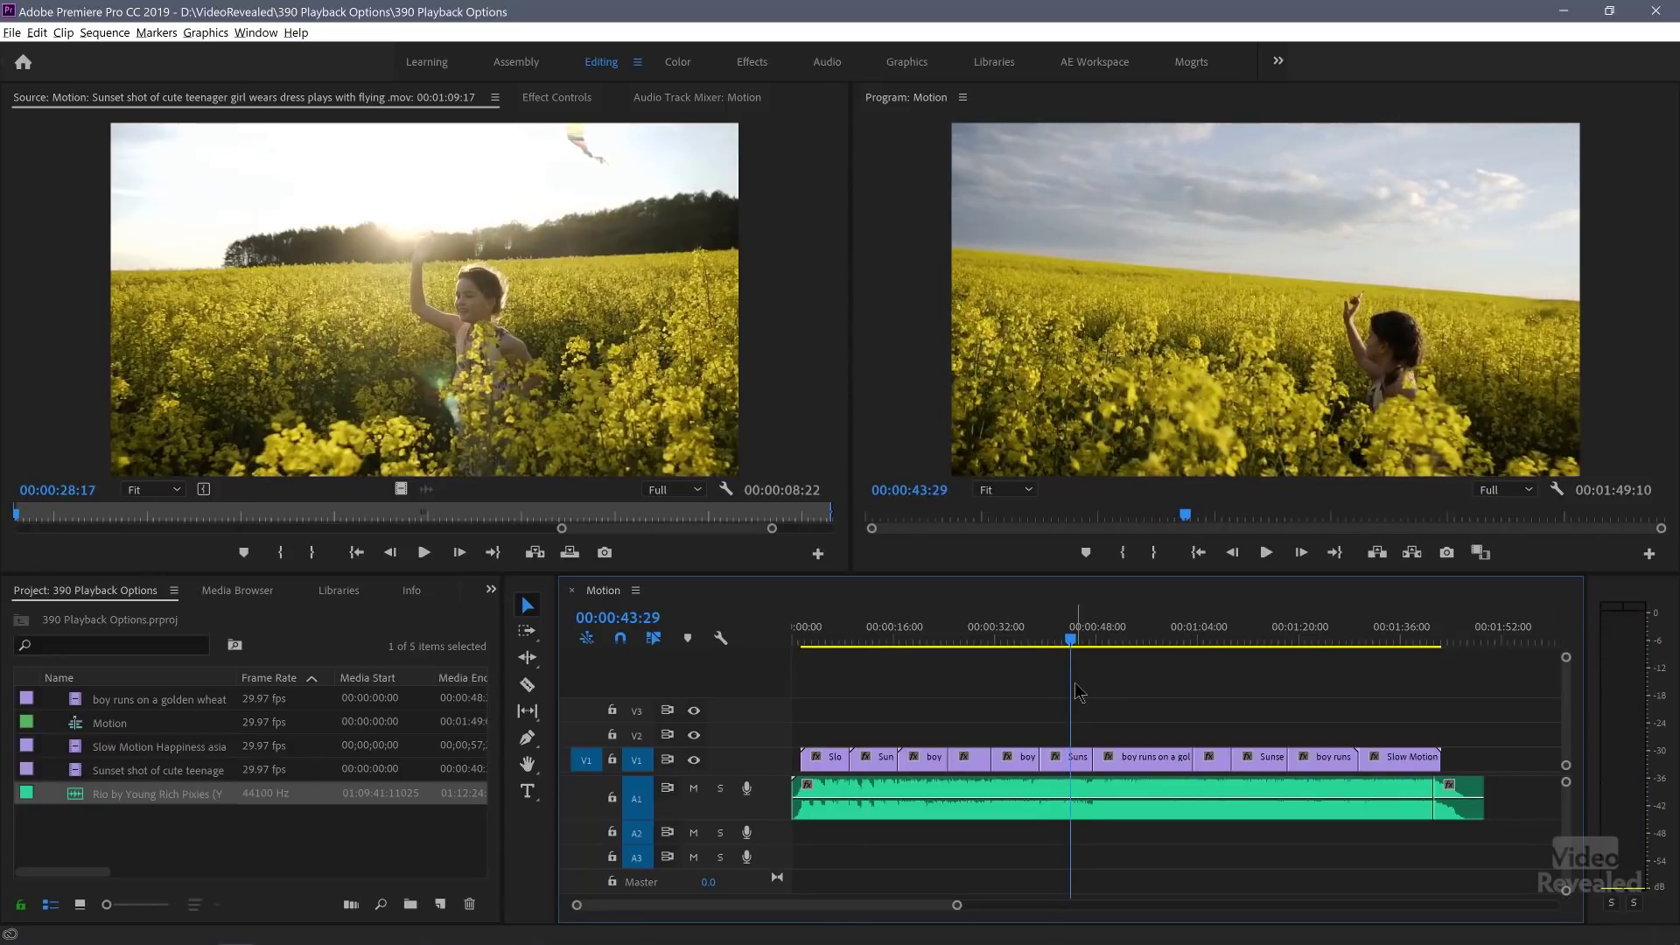
left_click(37, 33)
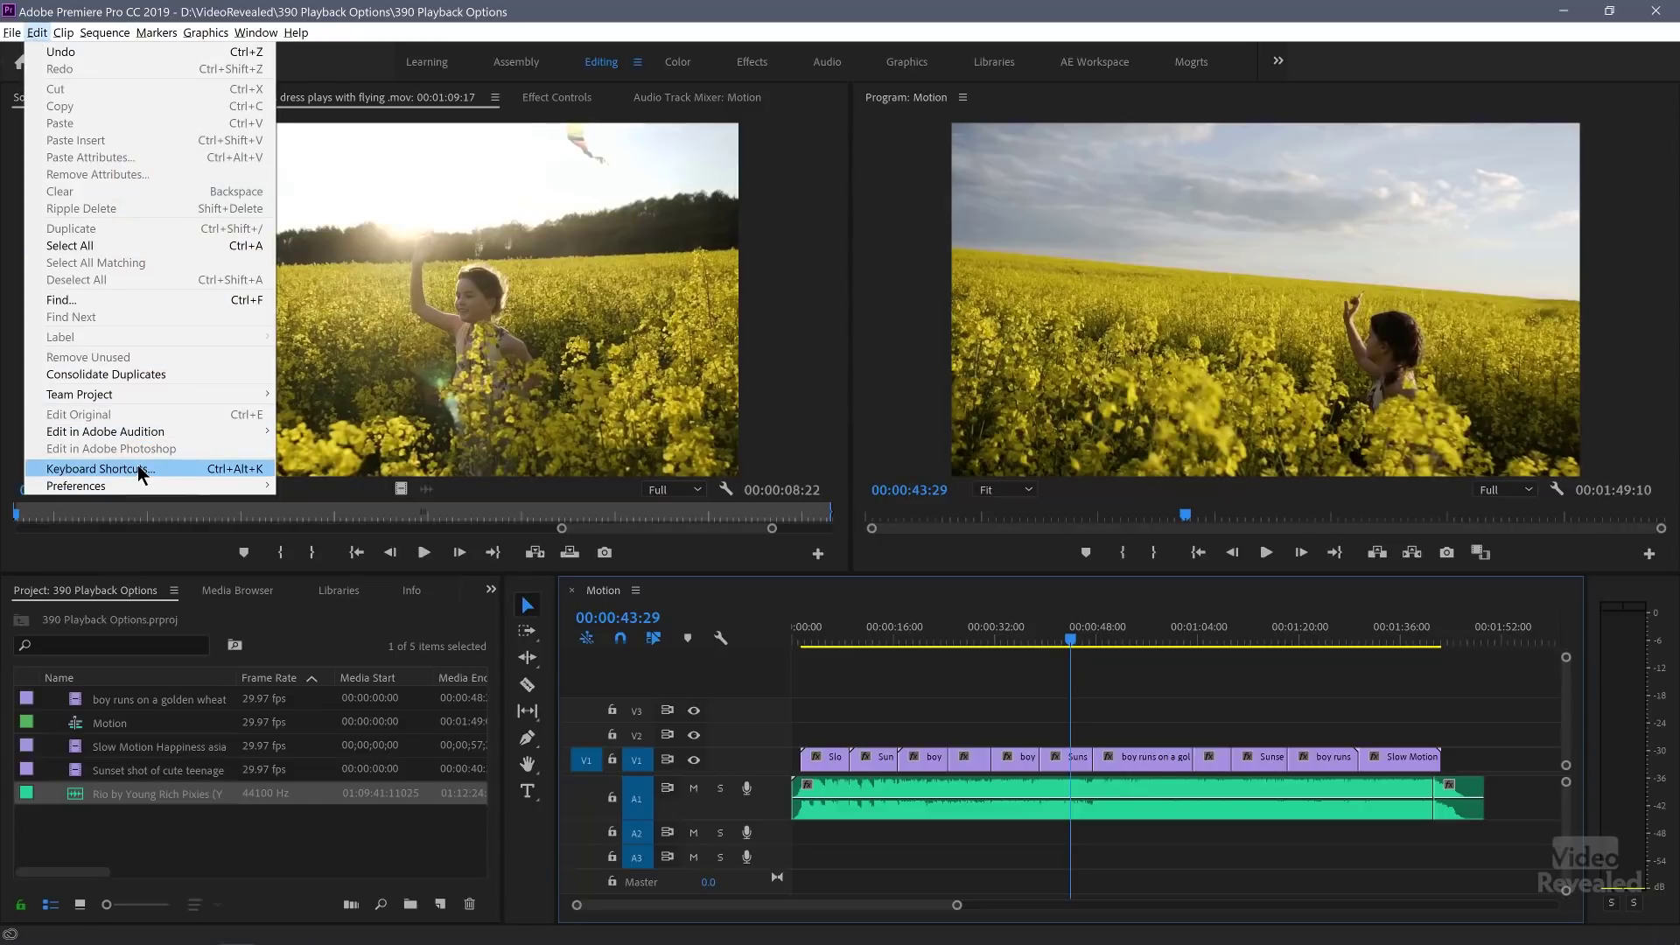
In Keyboard Shortcuts, scroll to the playback commands and select Play from Playhead to Audio Out Point.
left_click(96, 469)
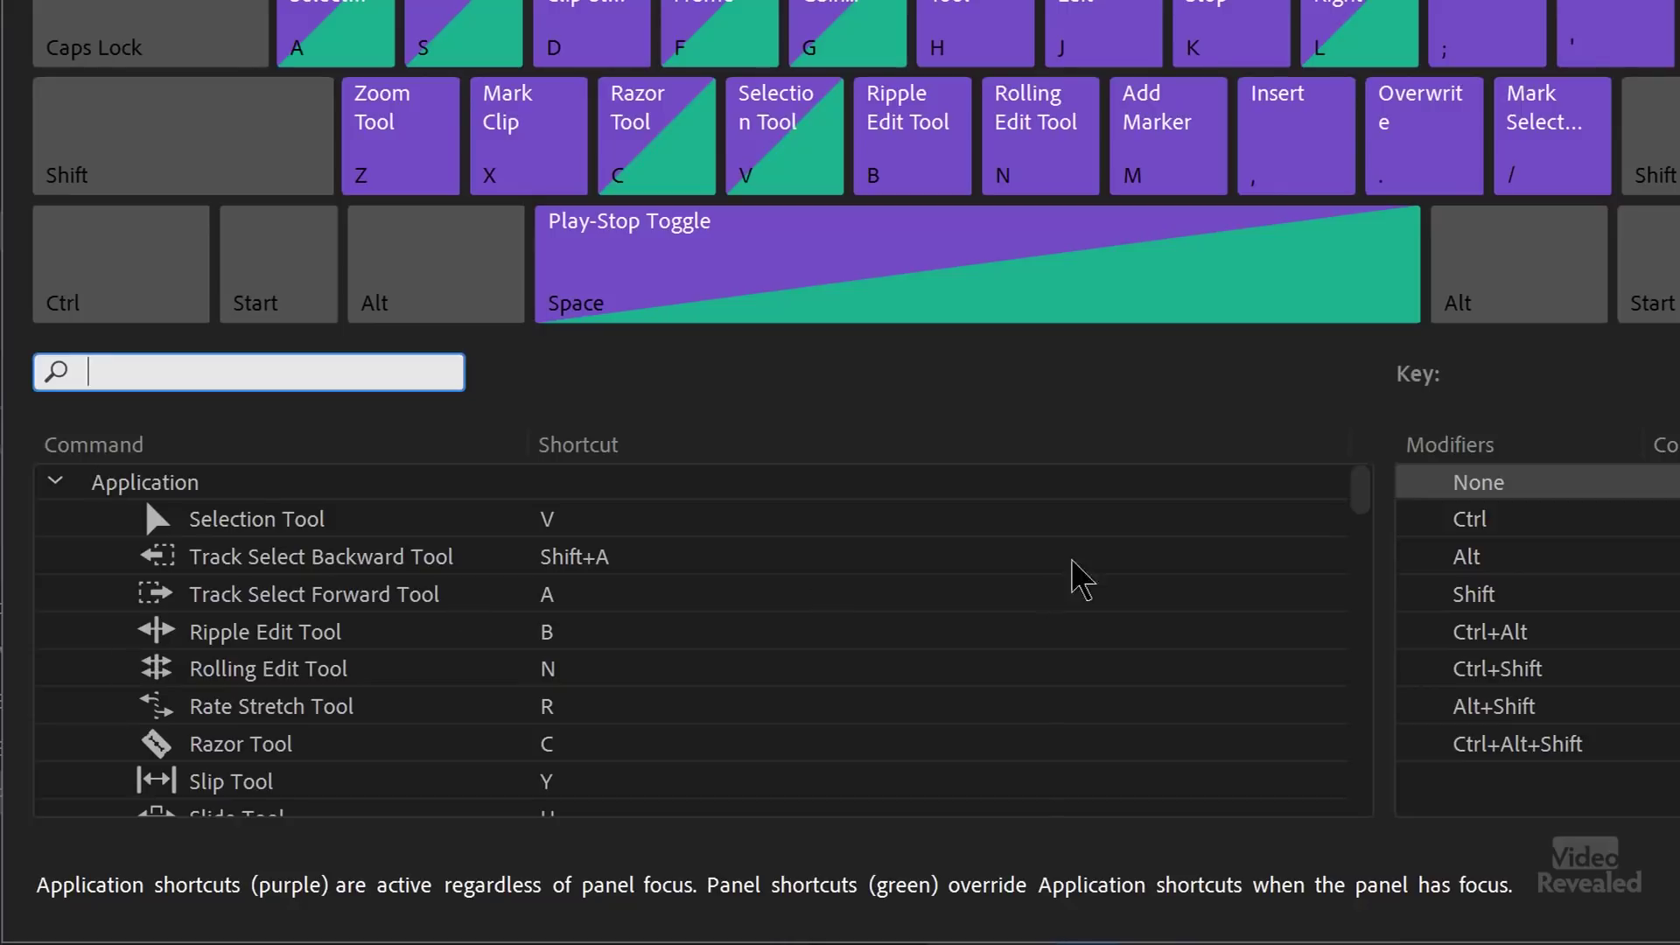
left_click_drag(1363, 508, 1358, 658)
scroll(656, 656, "up", 2)
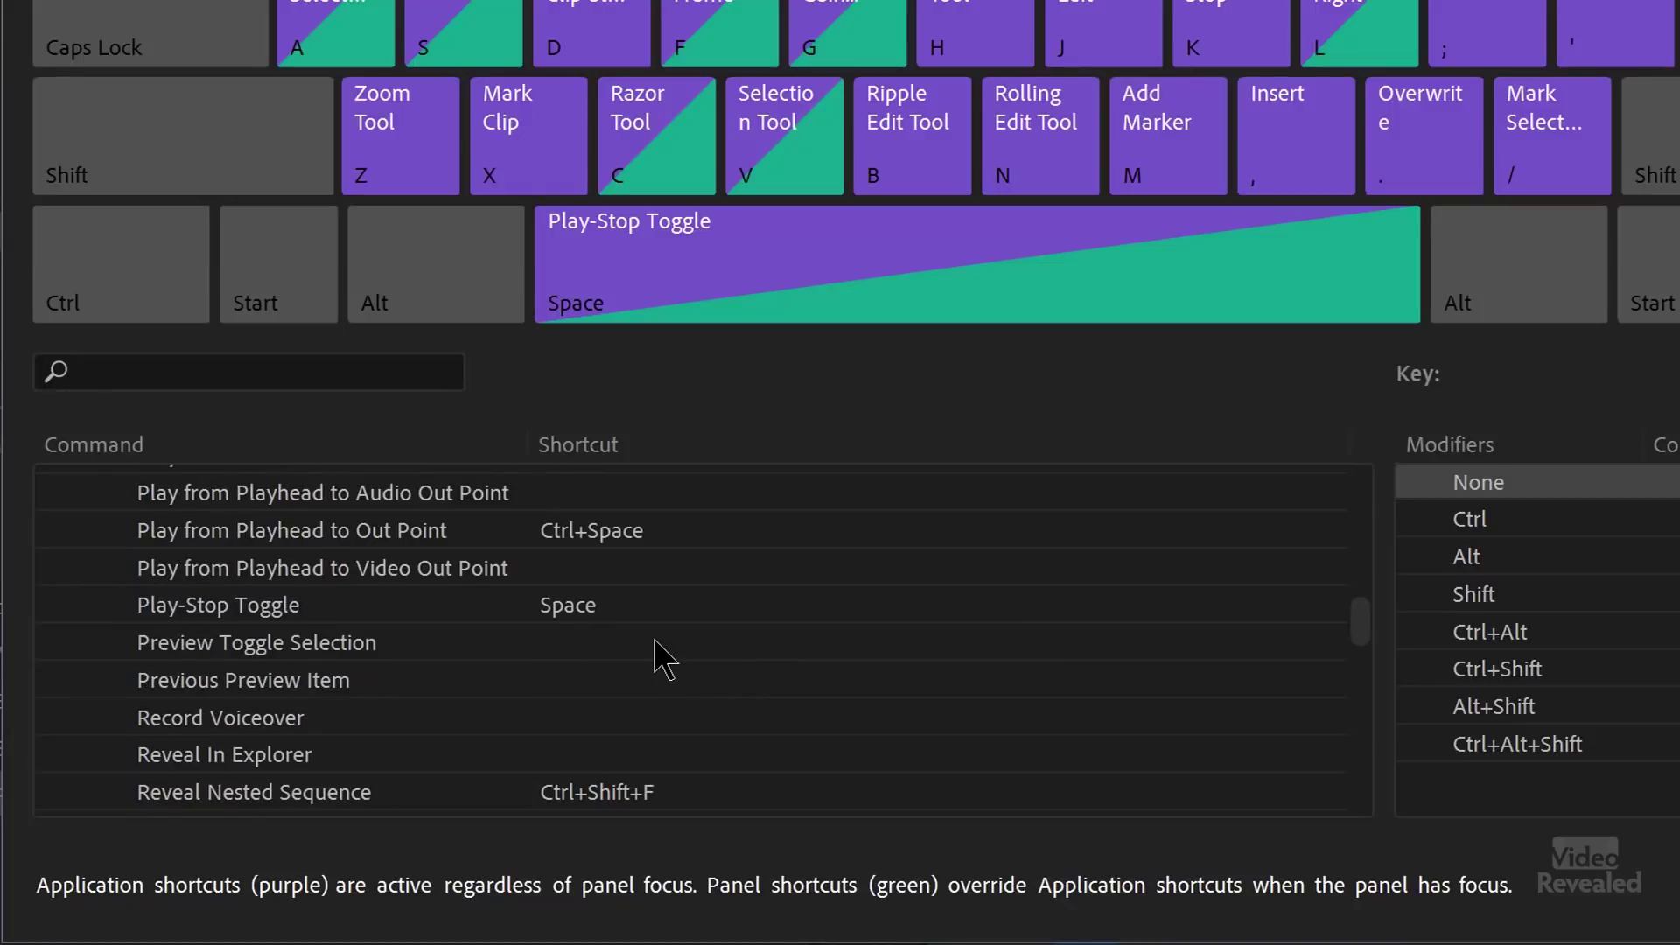
scroll(660, 656, "up", 2)
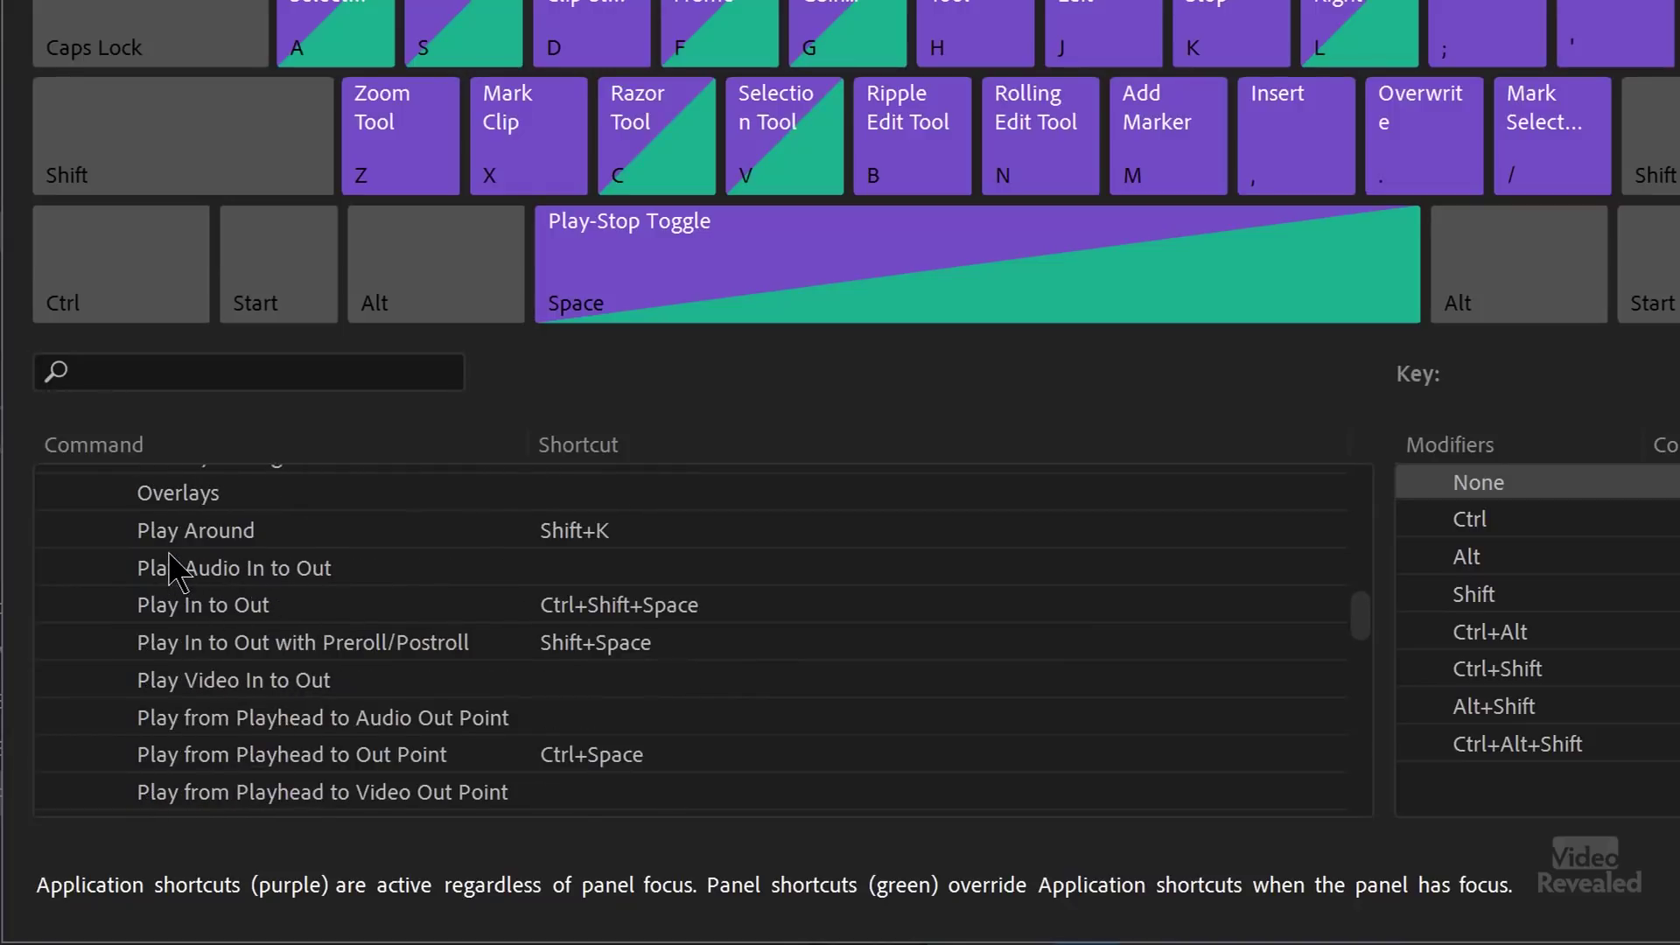
scroll(253, 595, "down", 1)
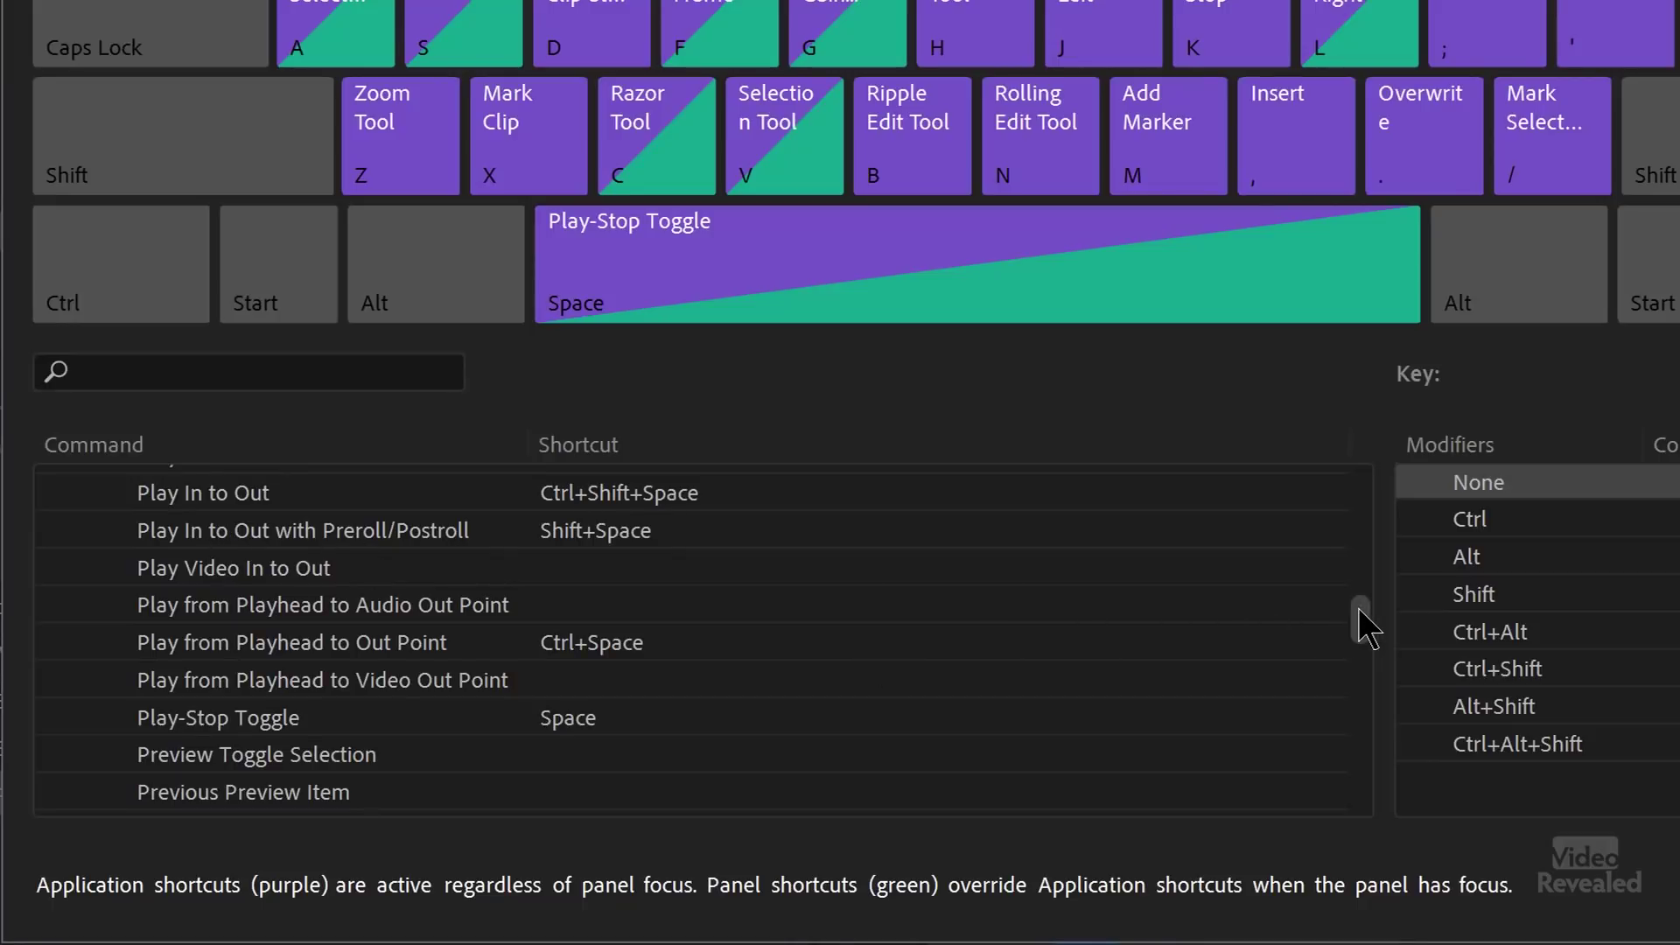
left_click_drag(1357, 607, 1356, 604)
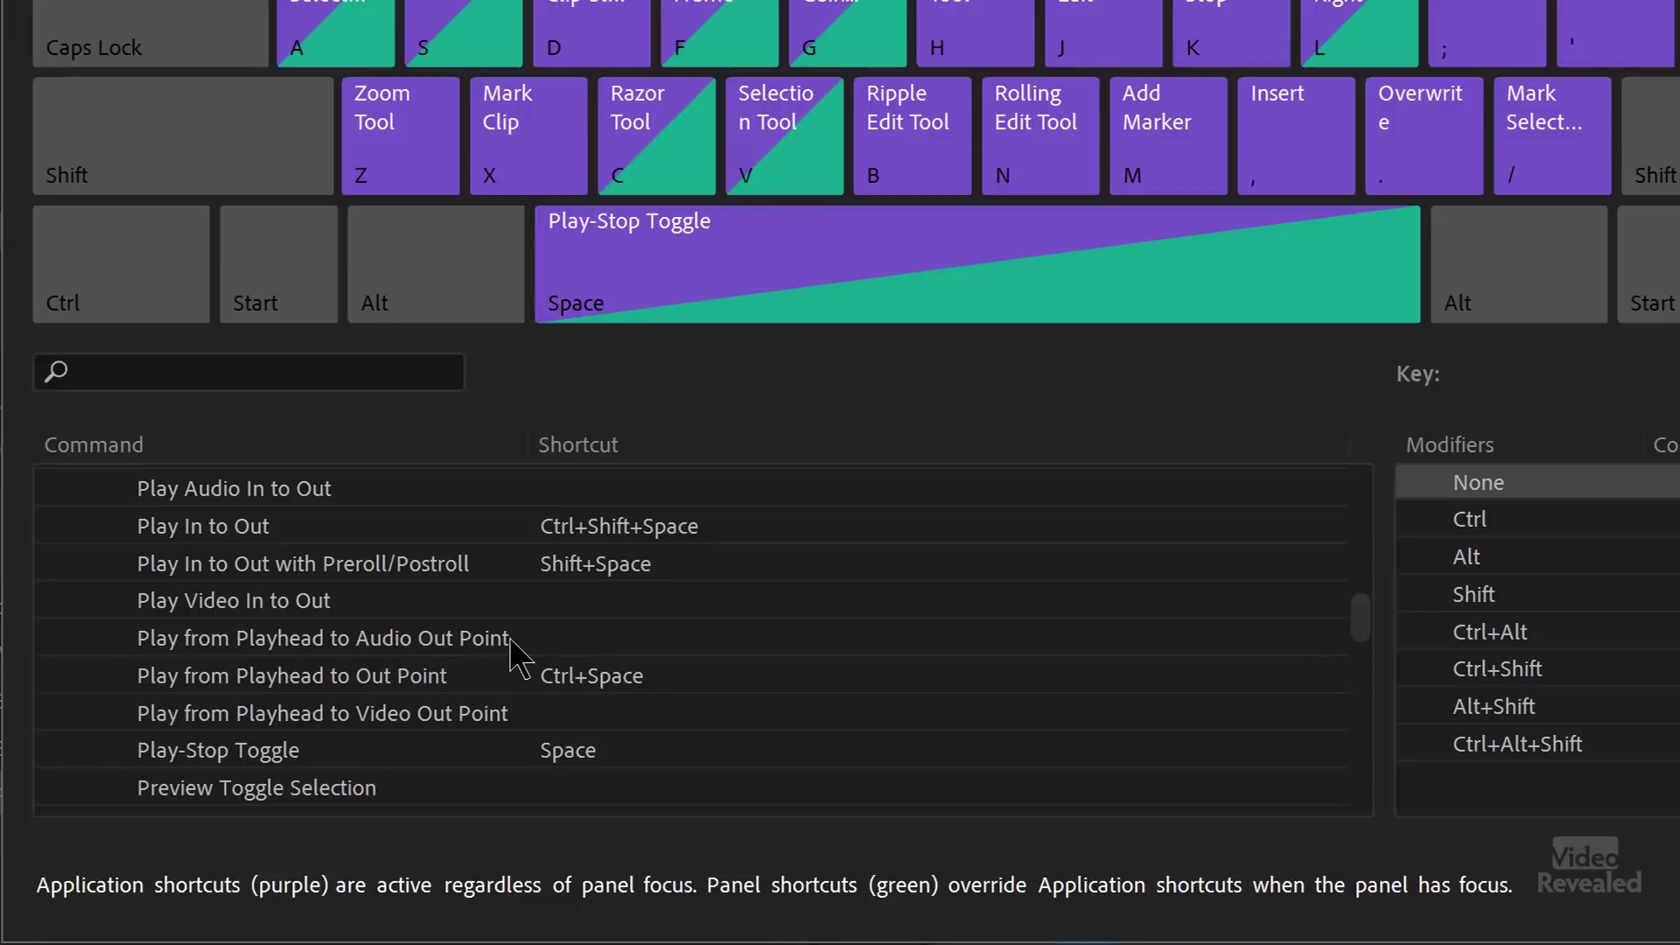
left_click(600, 638)
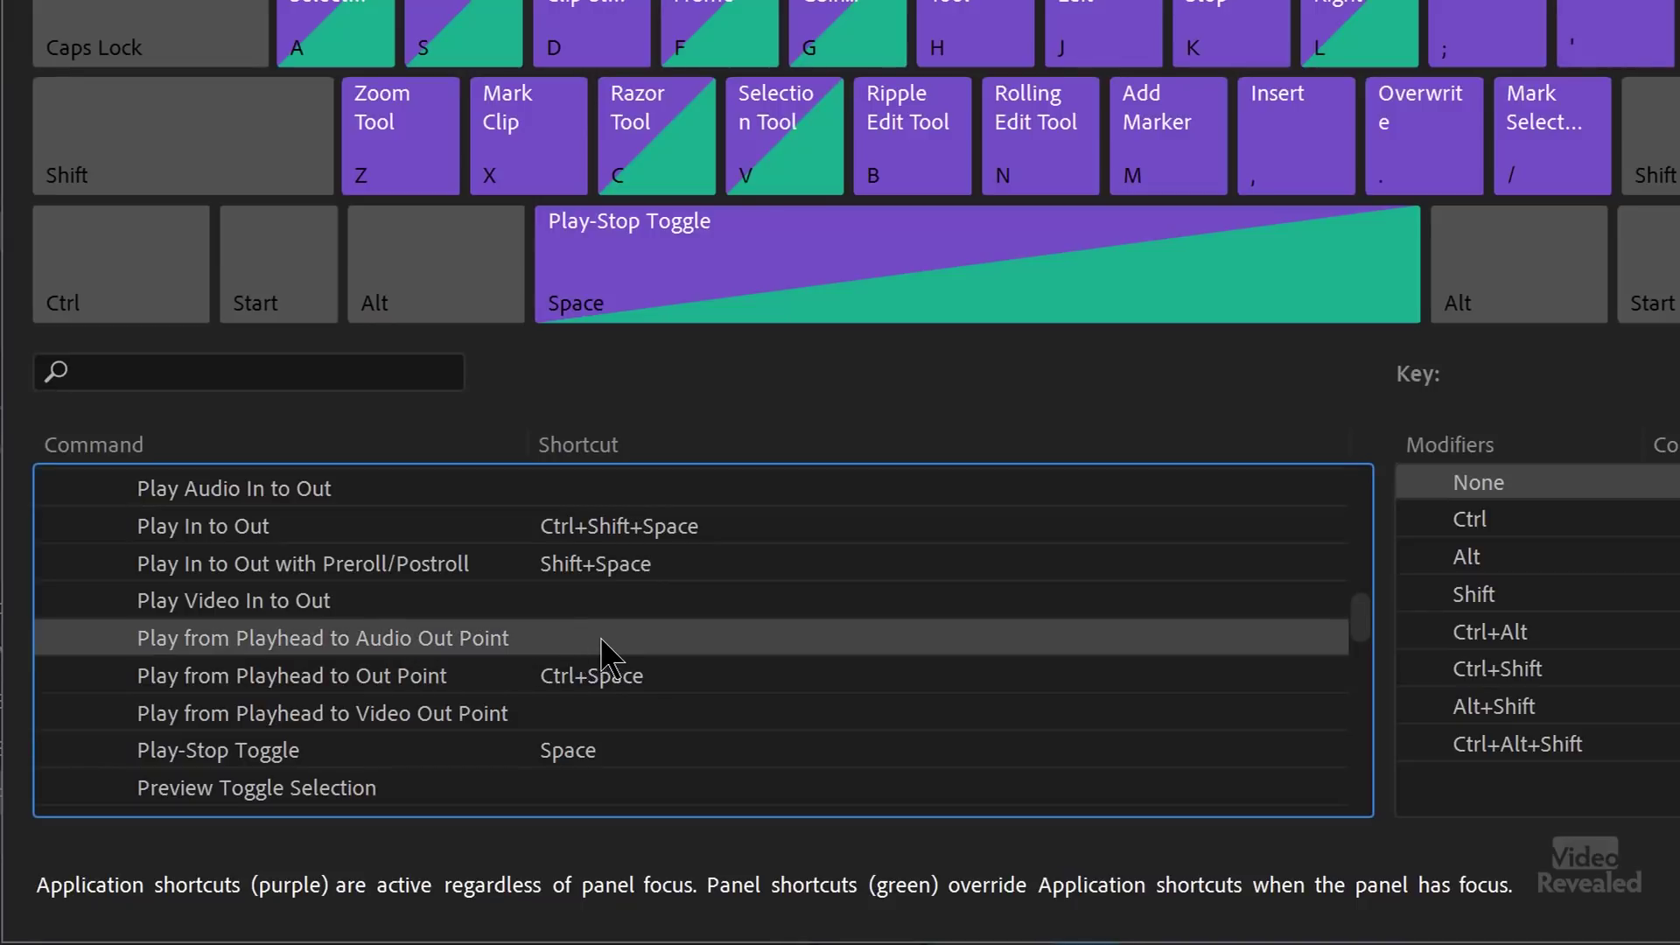
Assign Alt+Shift+Space to Play from Playhead to Audio Out Point and confirm with OK.
key("shift")
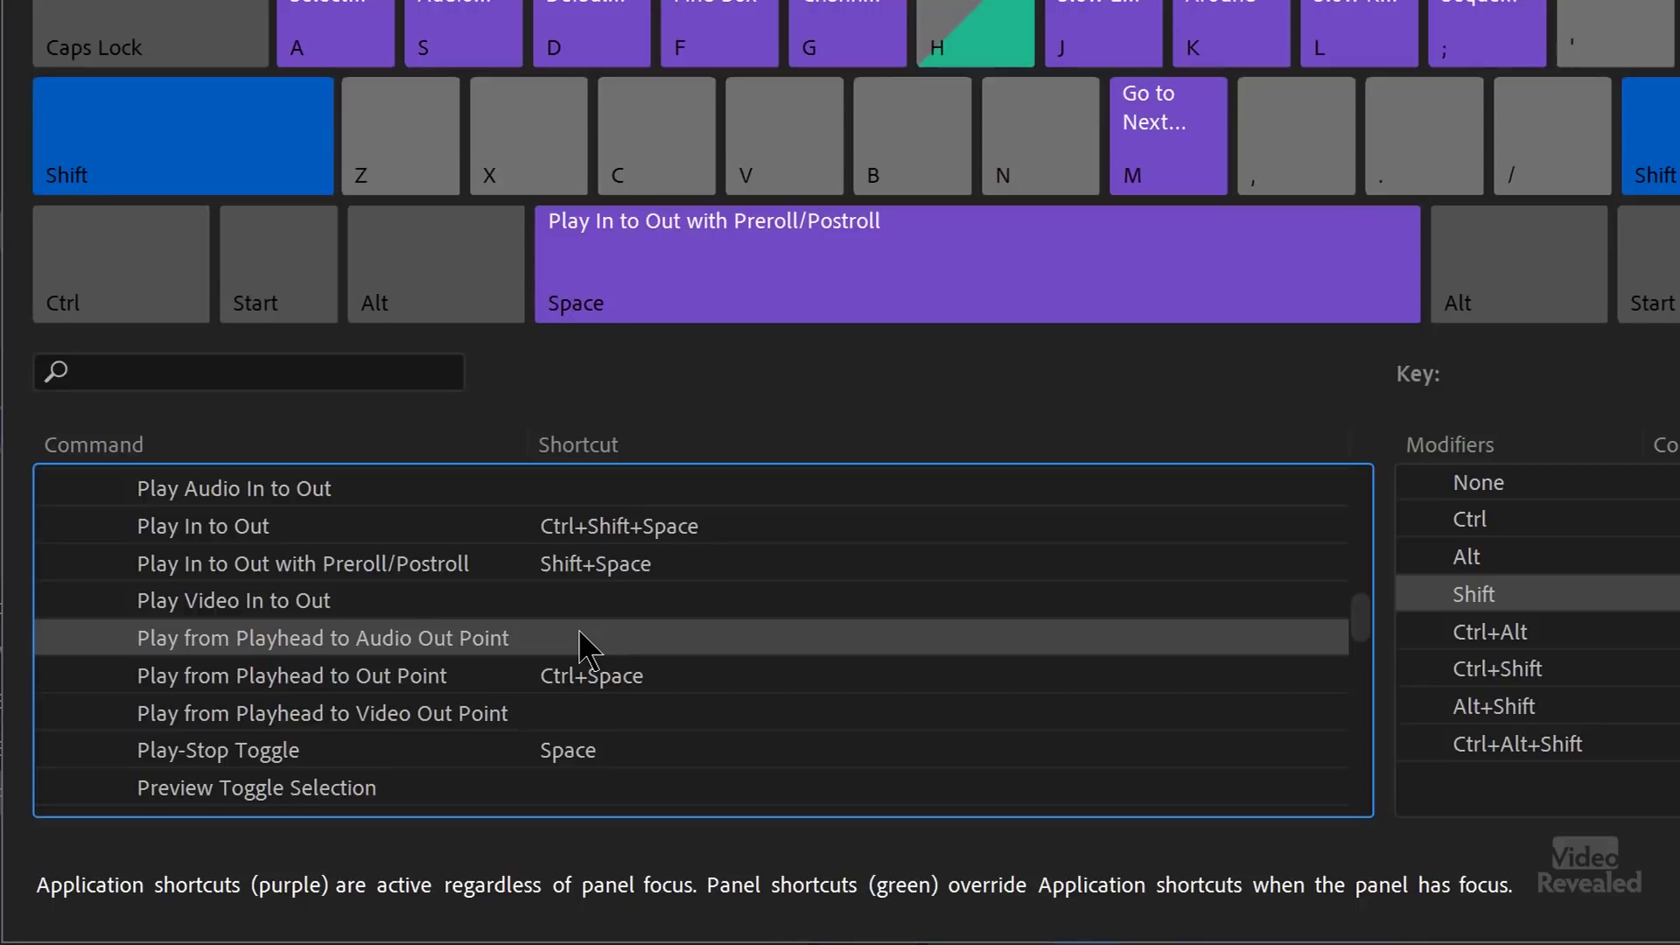
key("alt")
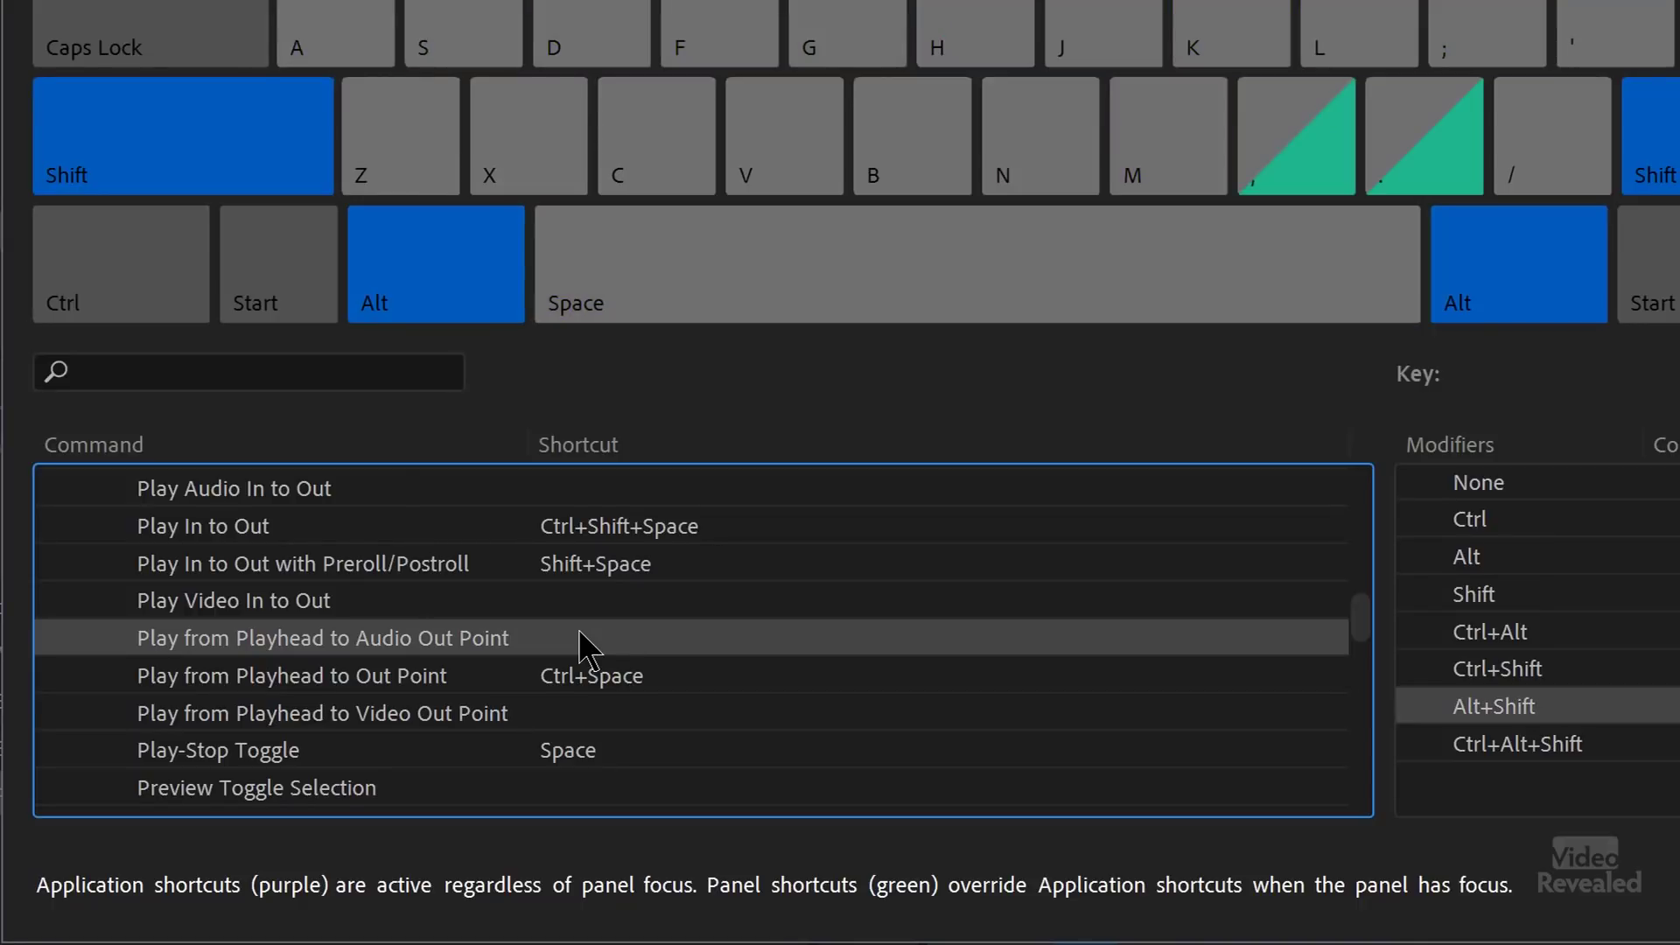
key("space")
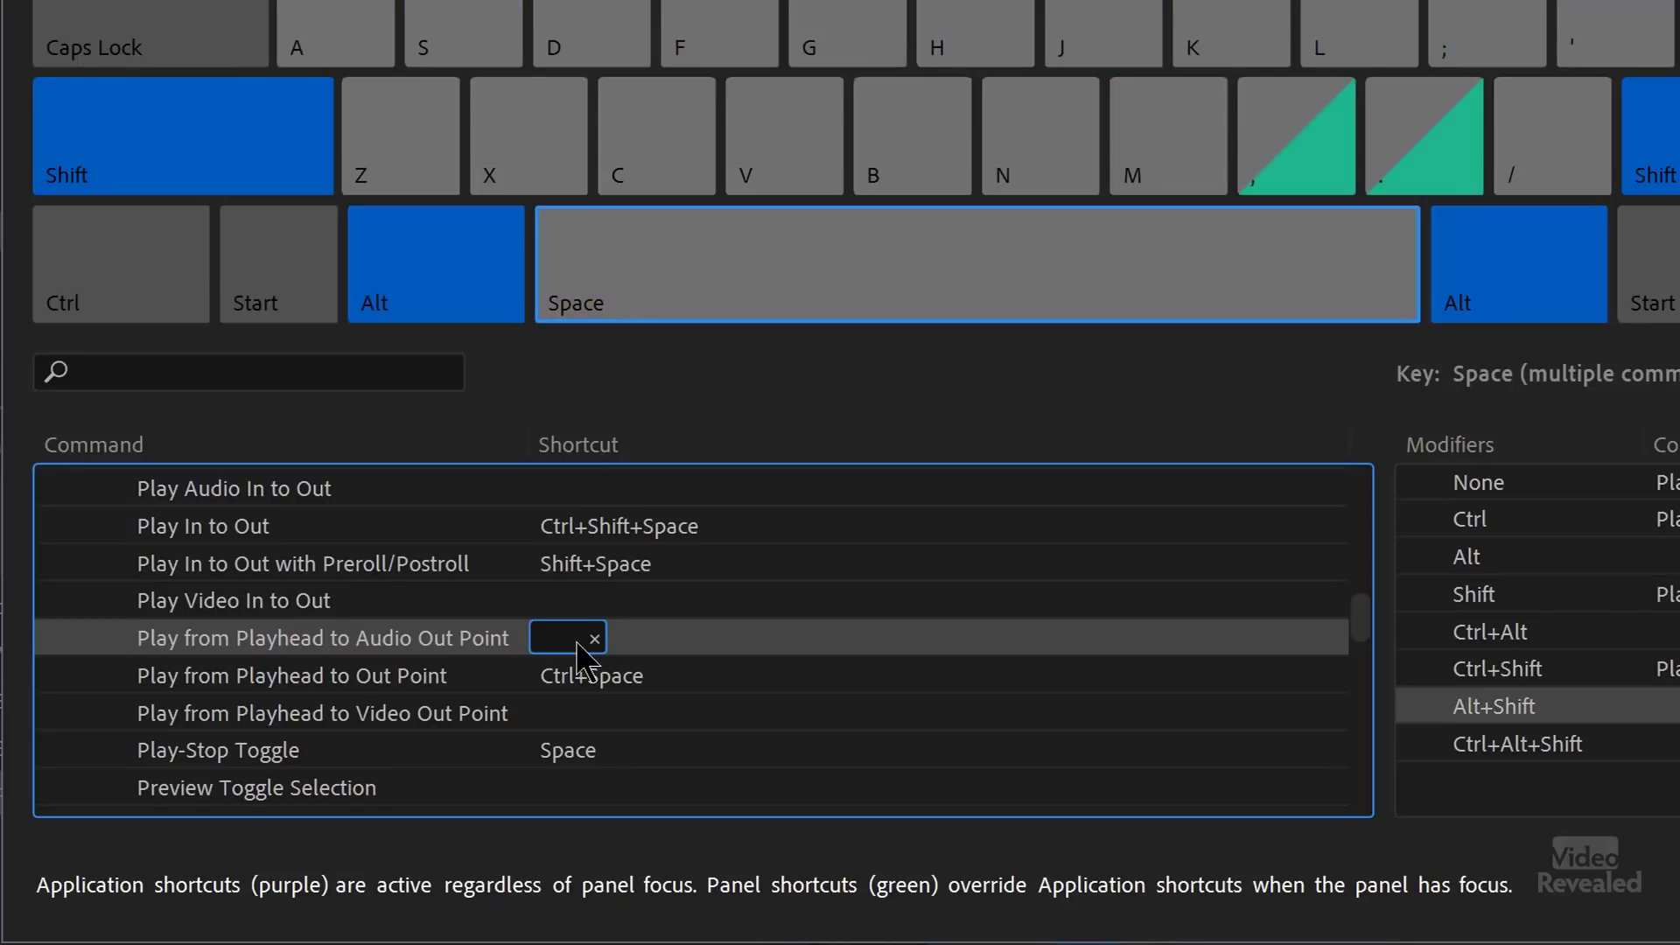
key("alt+shift+space")
key("alt+space")
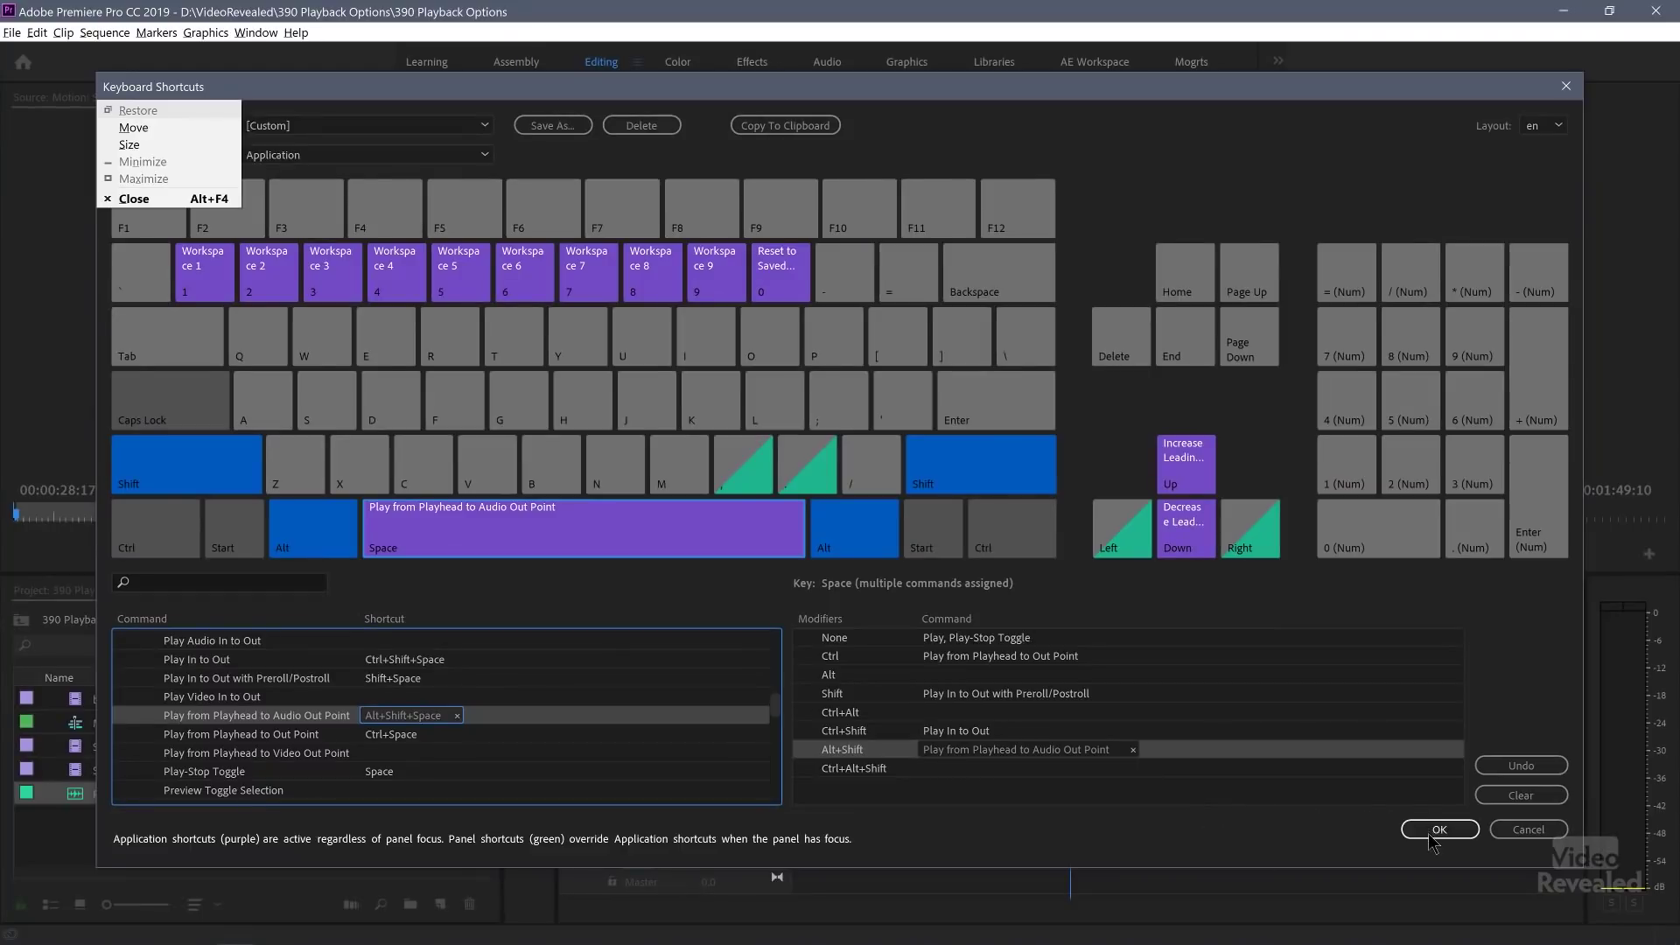
left_click(1432, 838)
left_click(1432, 838)
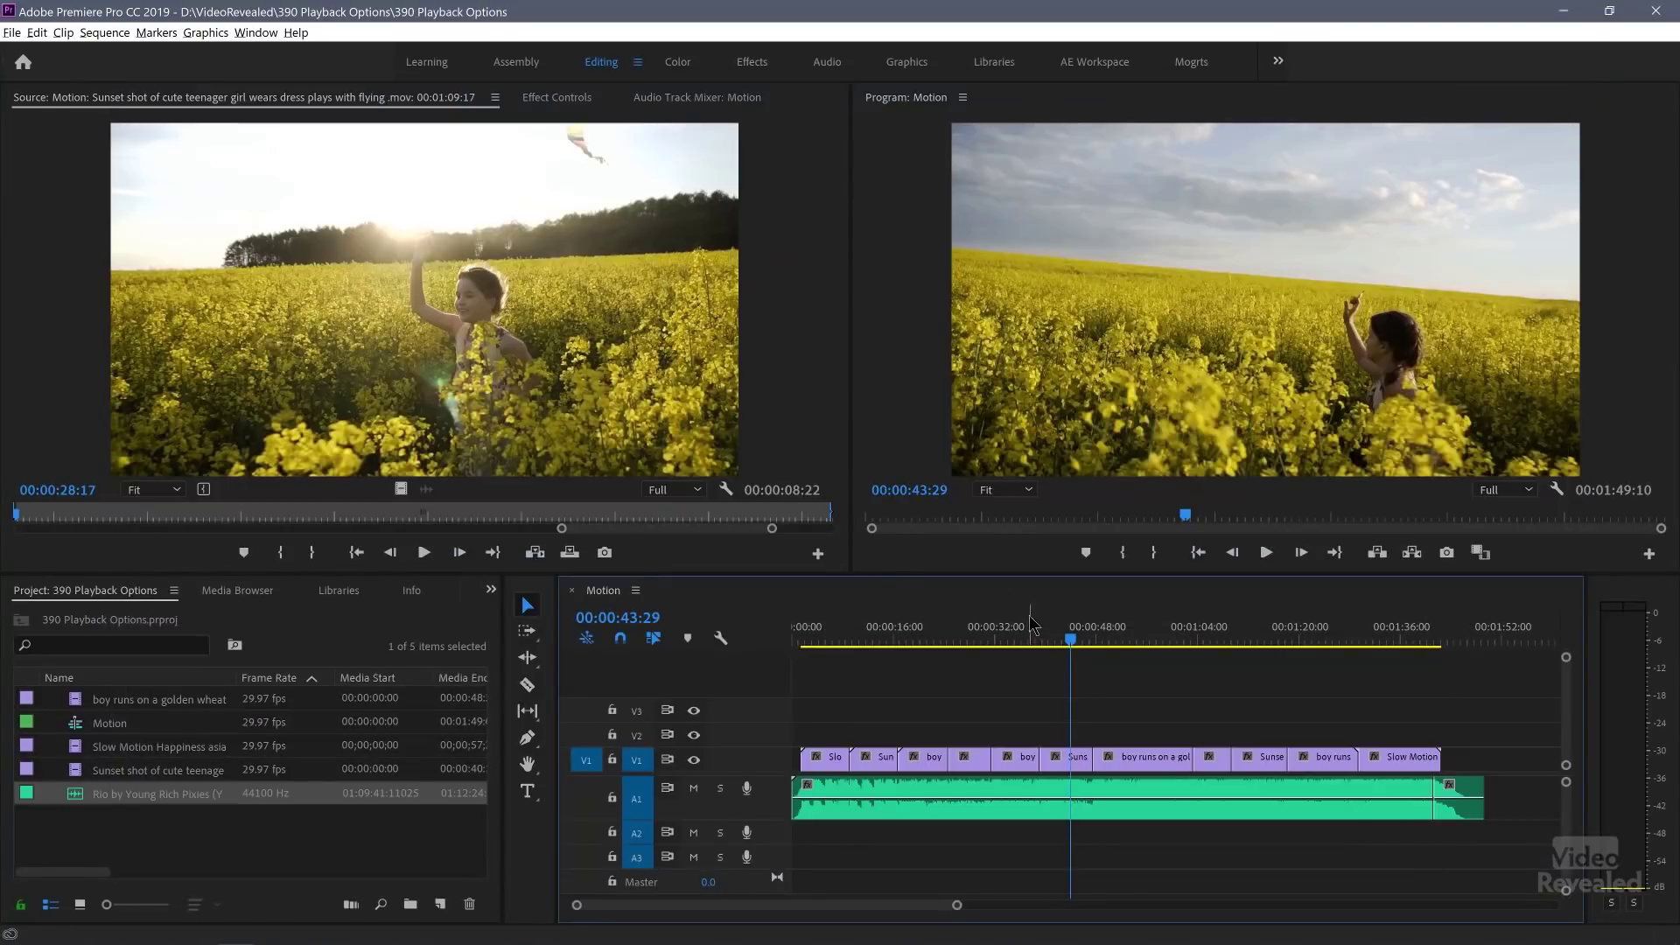
Mark In at 00:00:34:14 and Out at 00:00:41:28, then play the marked range.
left_click(1018, 641)
left_click_drag(1020, 641, 1010, 641)
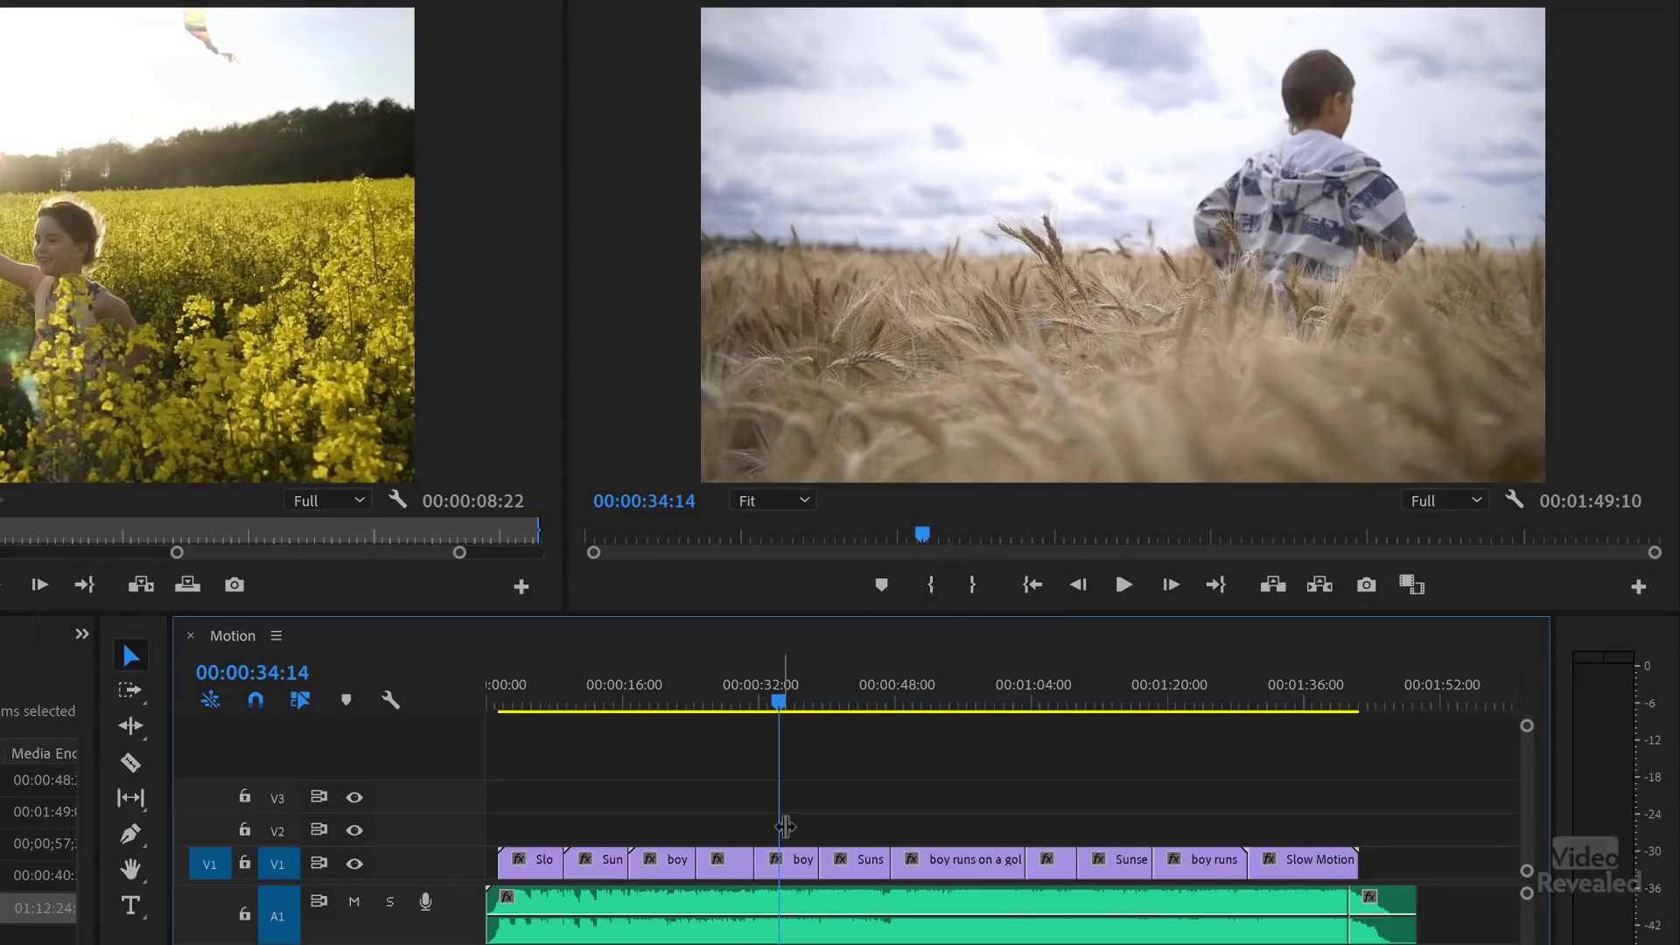
key("i")
left_click(845, 702)
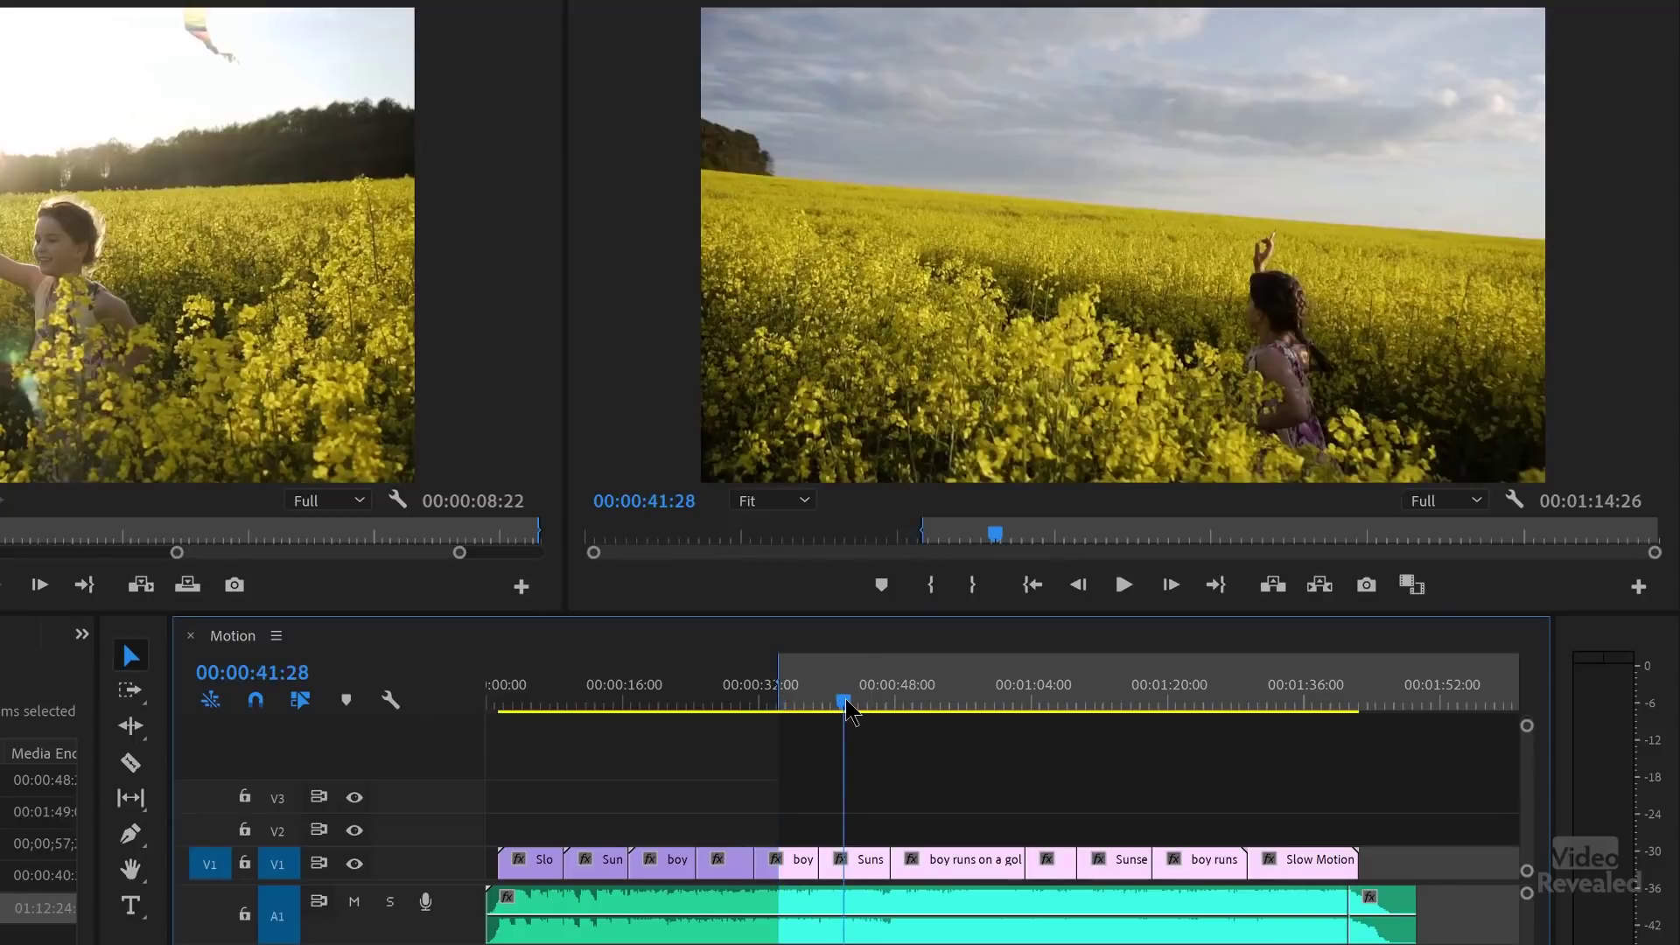
key("o")
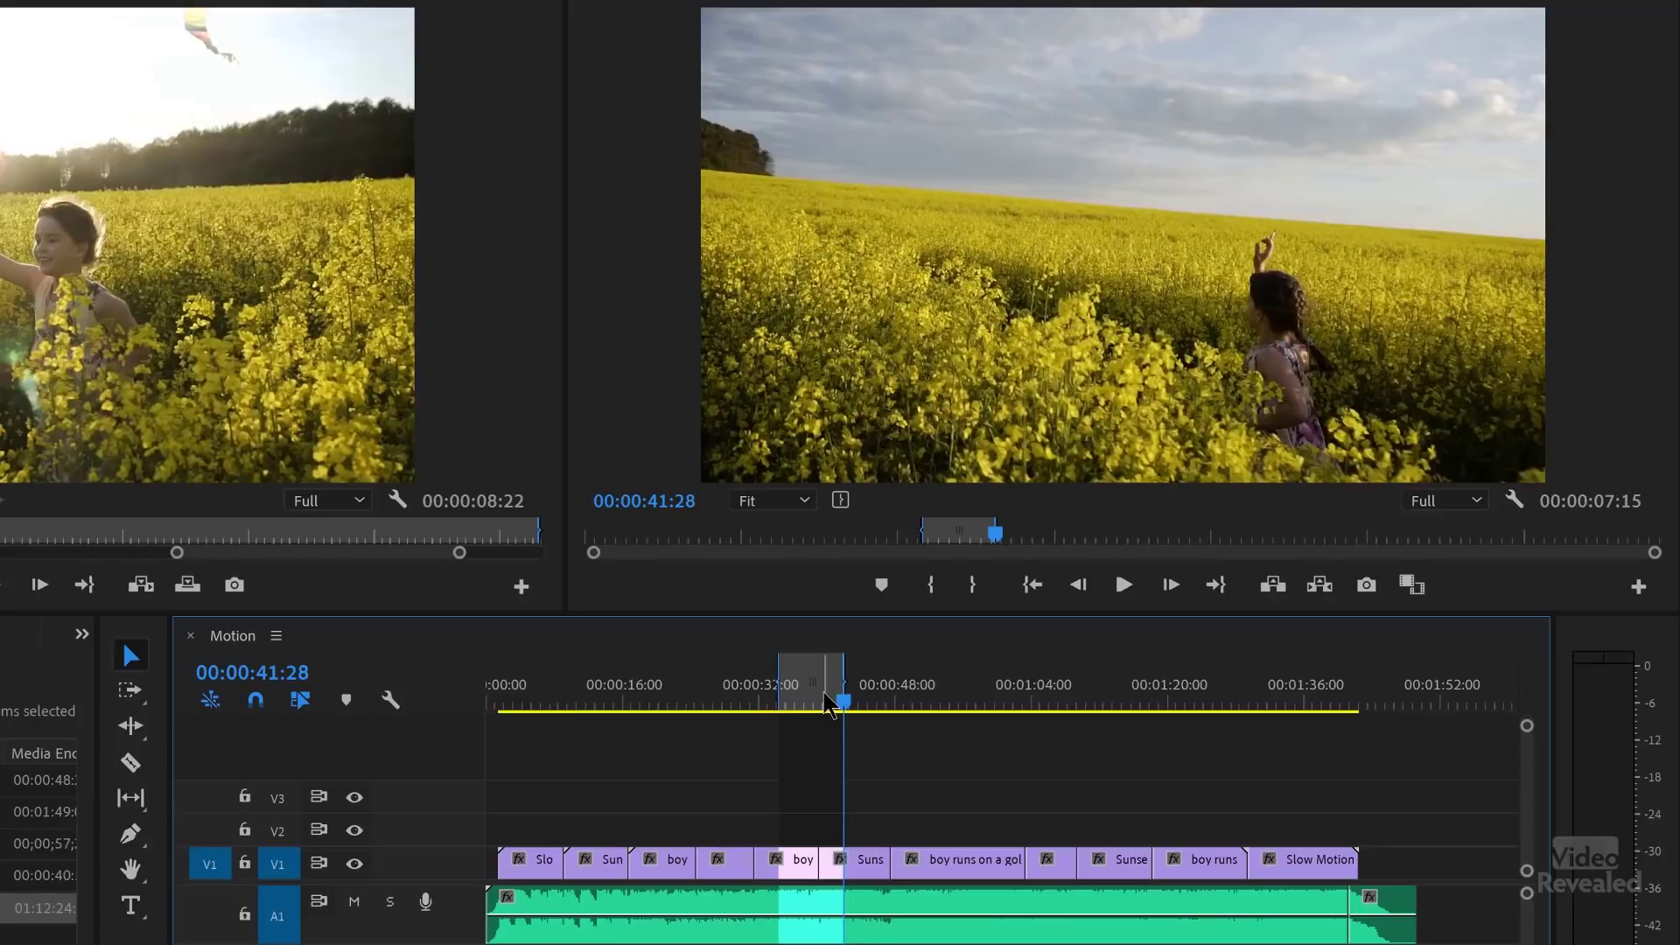
key("ctrl+shift+space")
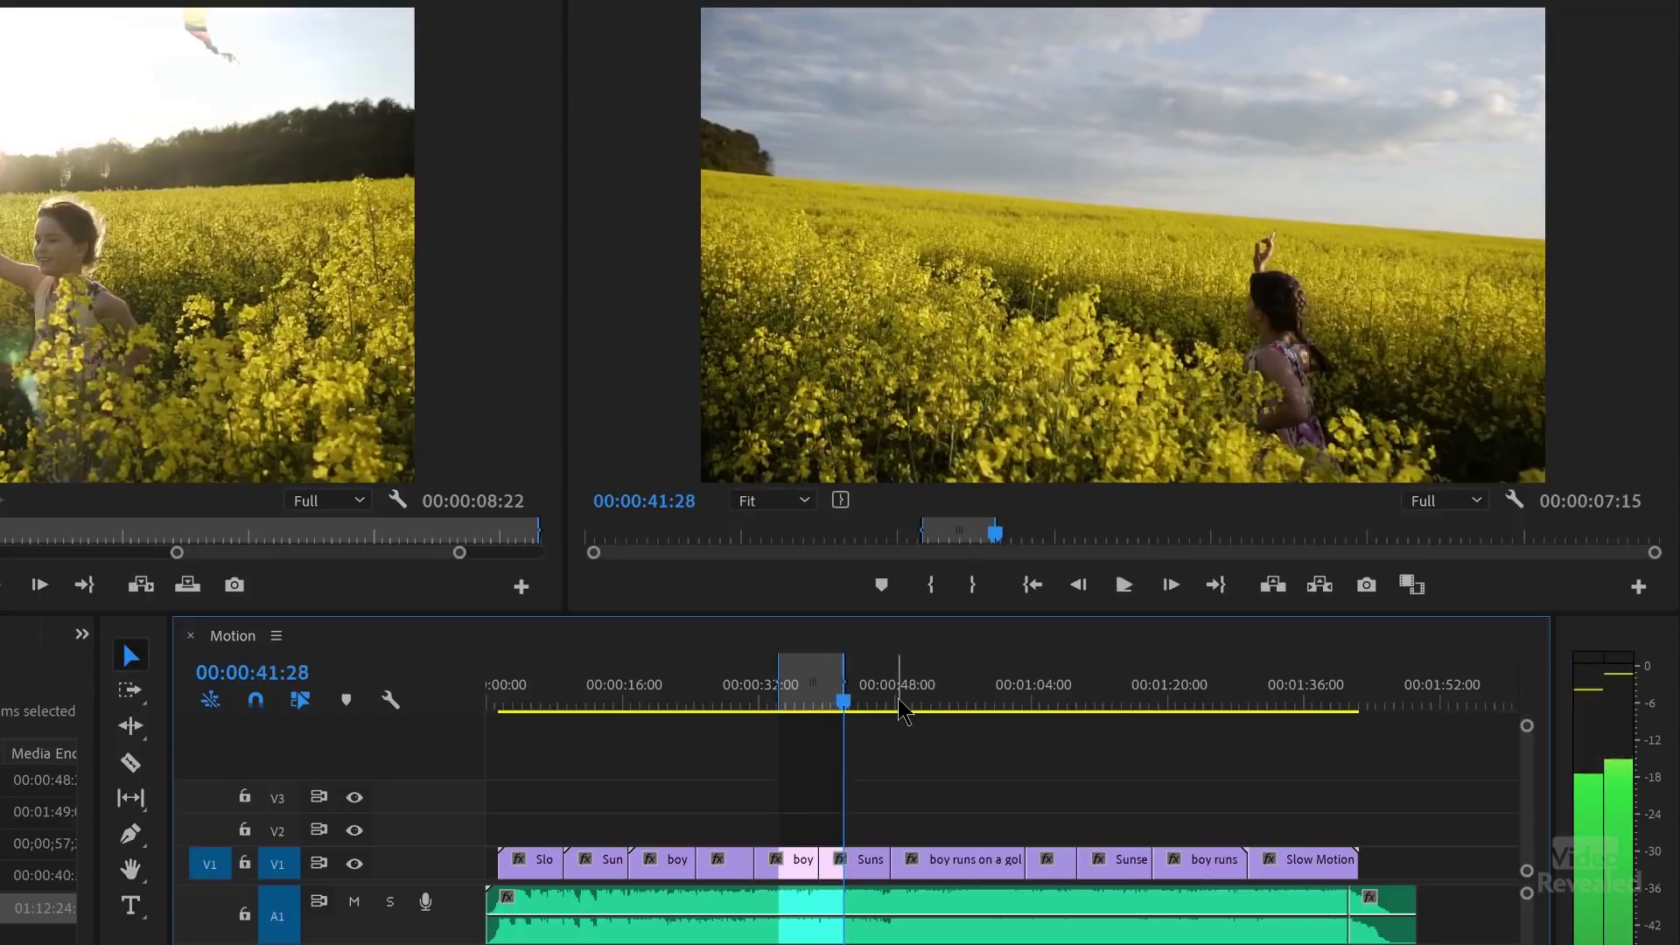
Add a Loop Playback button to the Program monitor controls and switch looping on.
left_click(1639, 588)
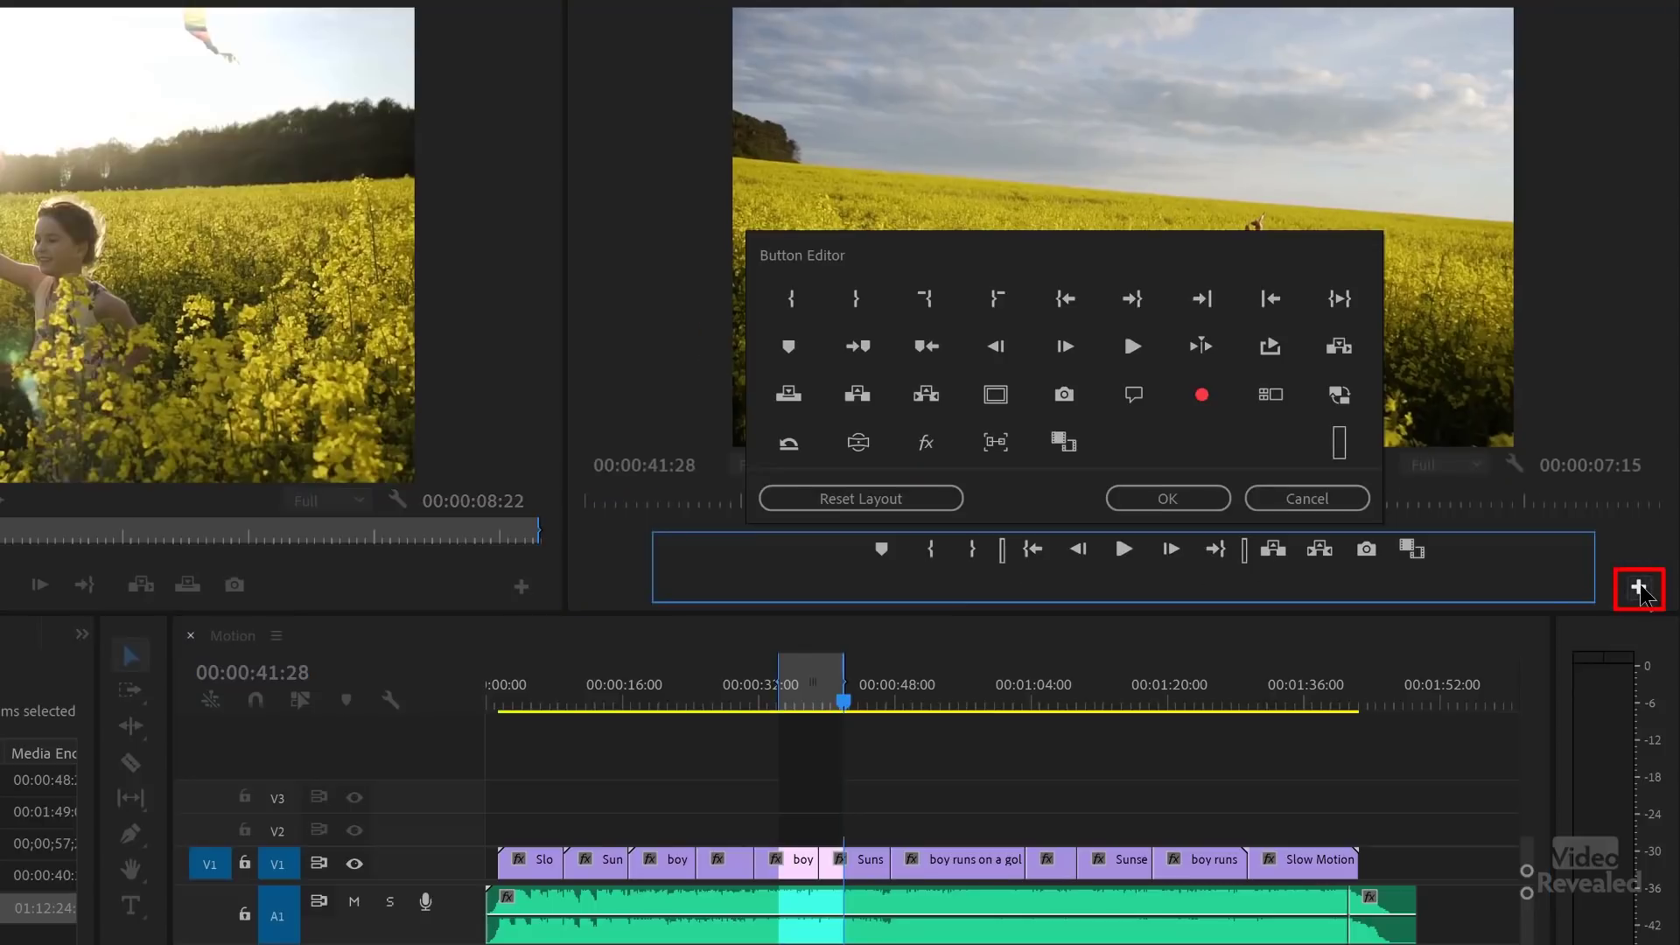
left_click_drag(1275, 349, 1450, 548)
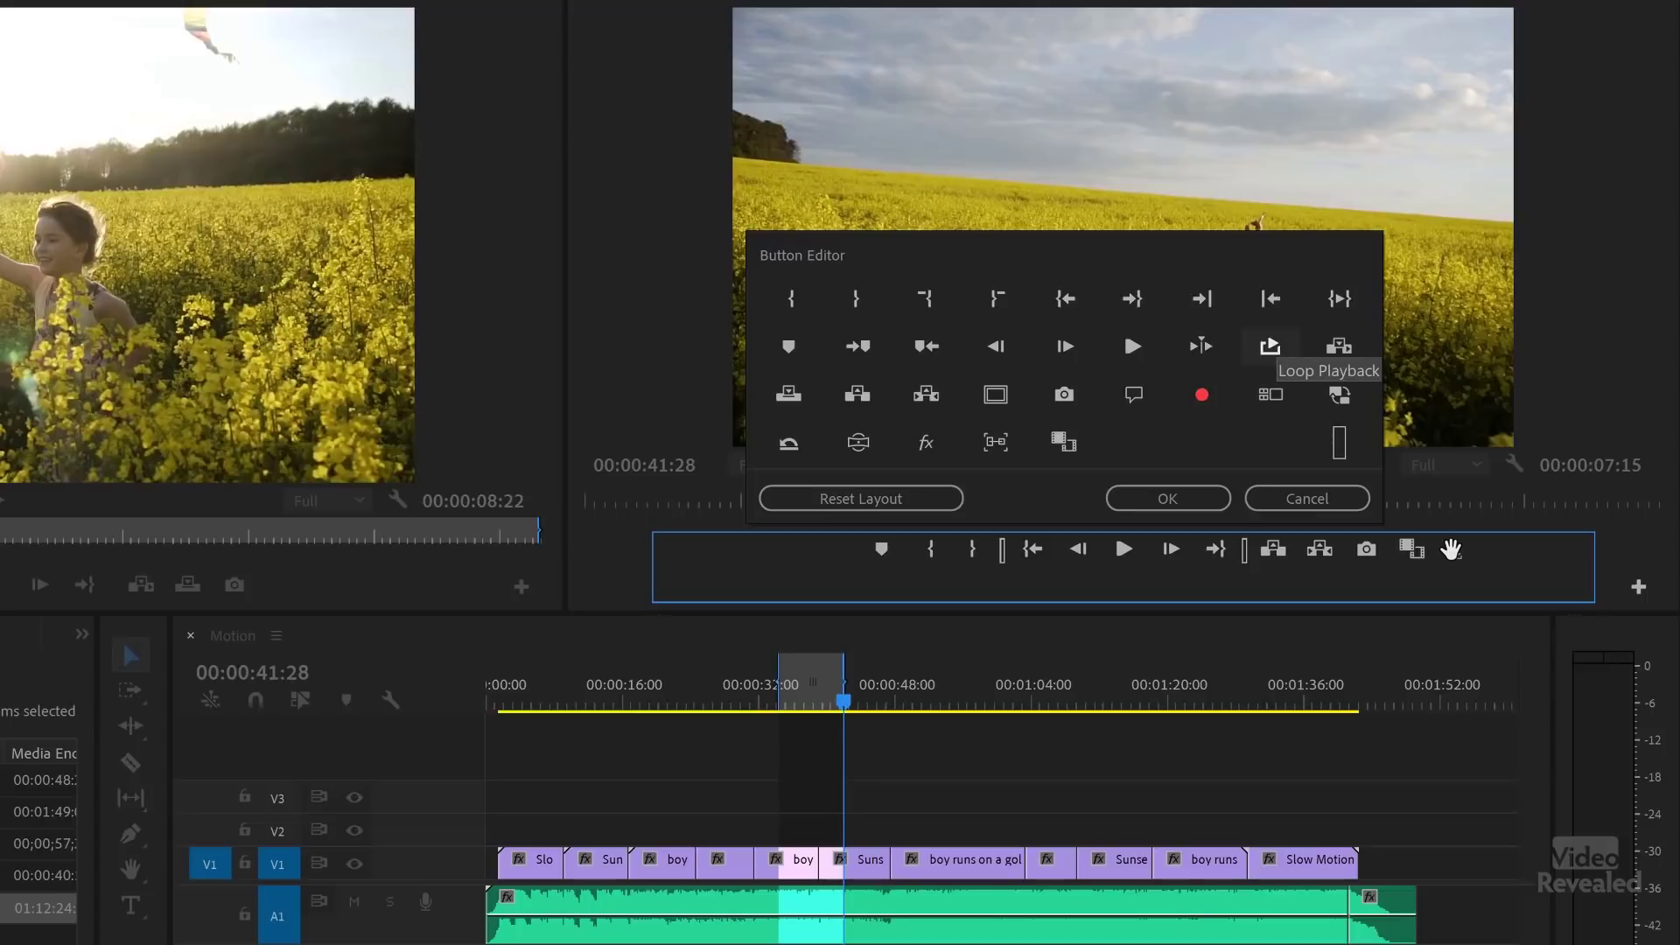
left_click(1168, 498)
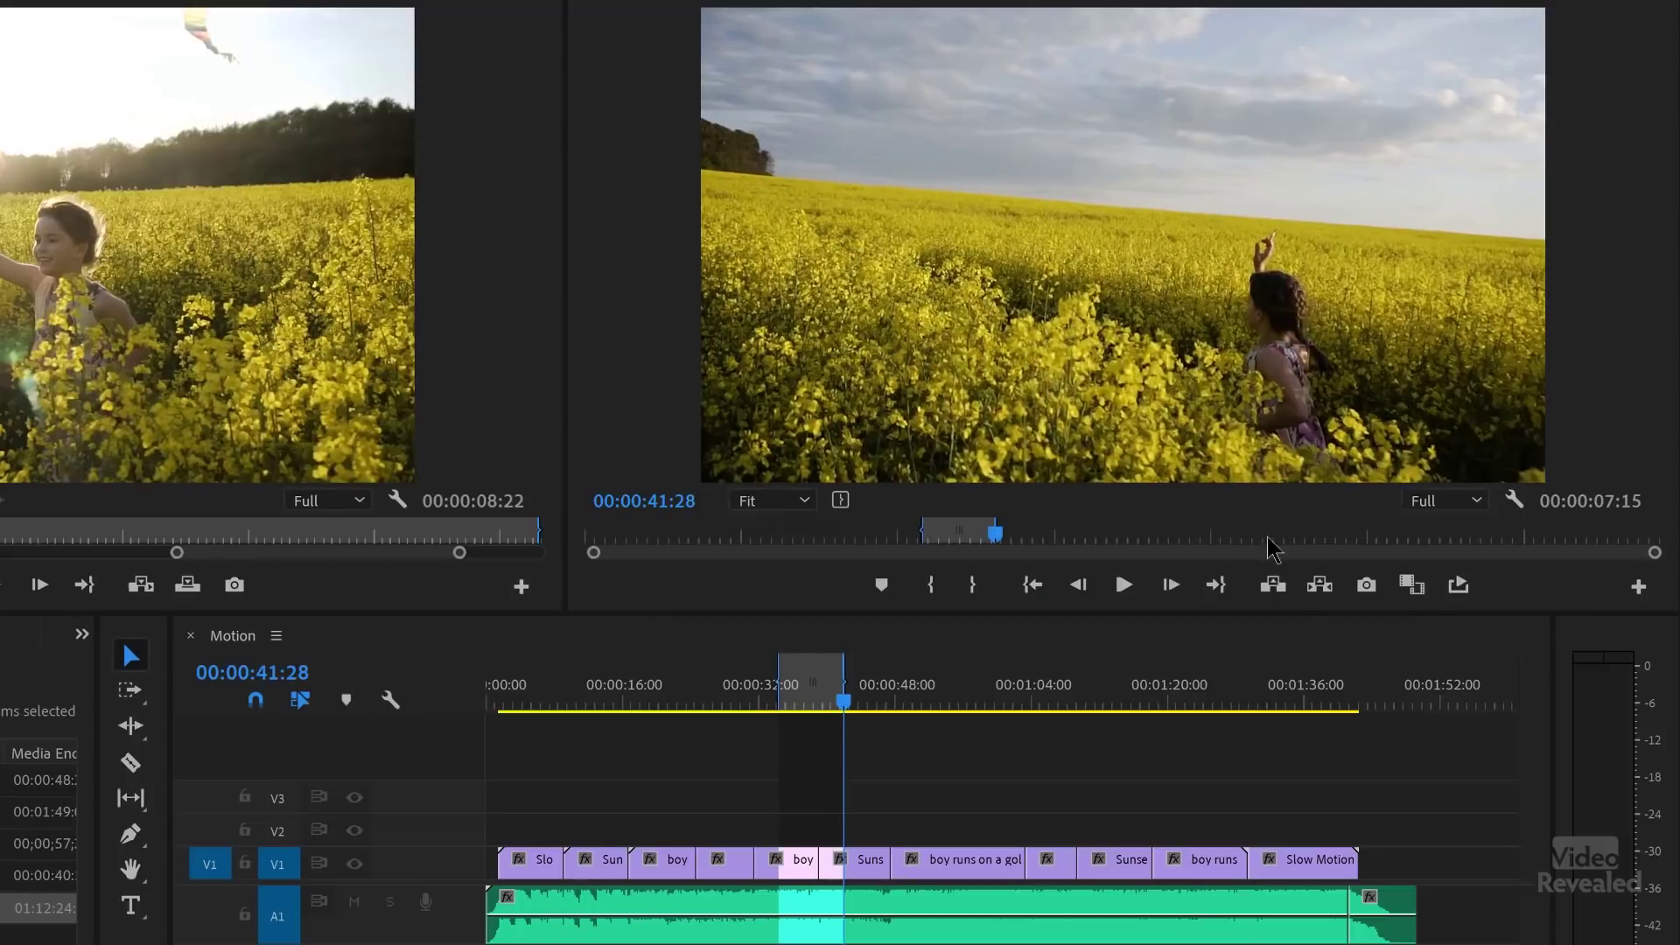
left_click(1459, 586)
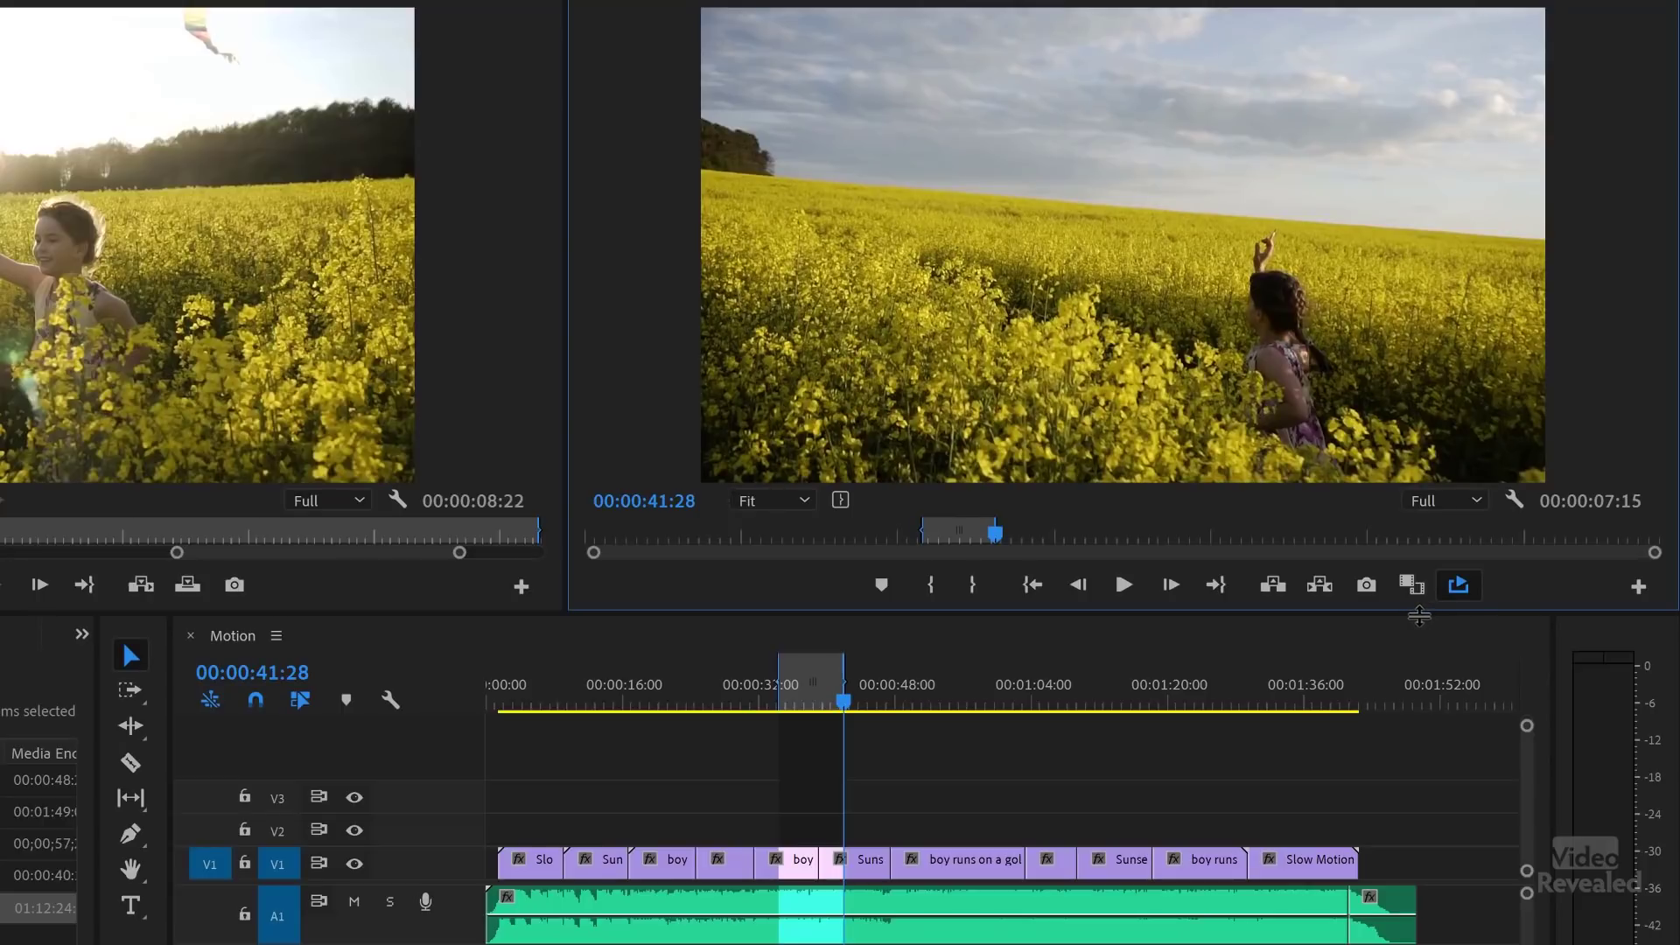
Loop the 00:00:34:14–00:00:41:28 range, ending stopped at 00:00:37:25.
key("space")
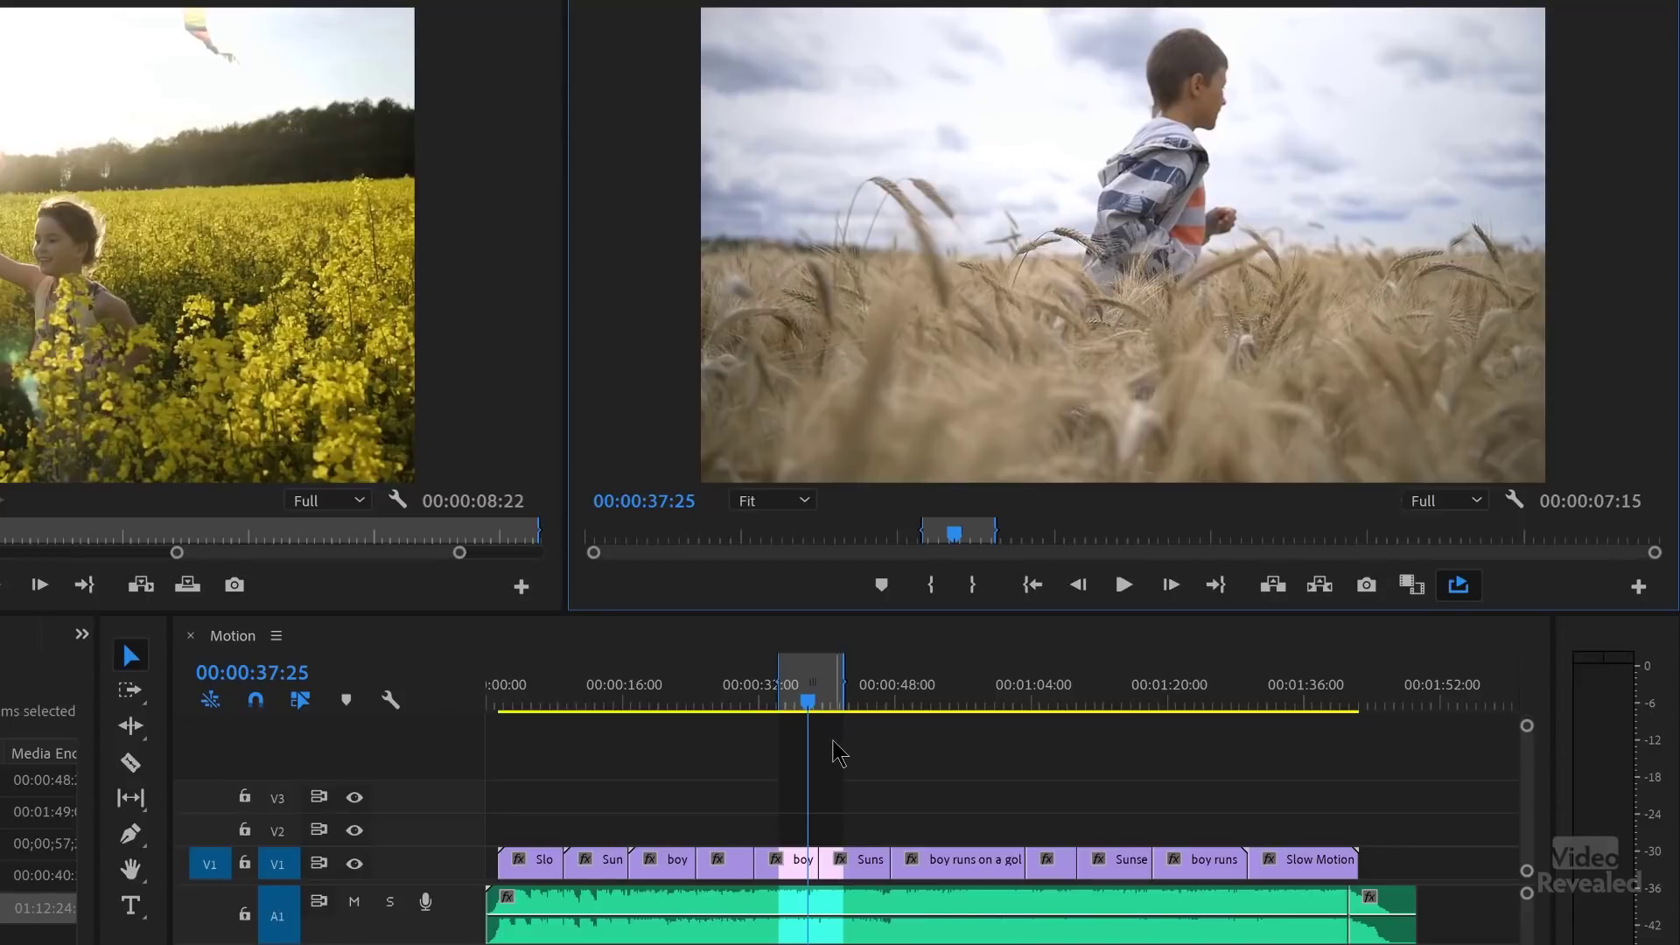
Clear In/Out, untarget V1, then mark and play the 00:00:07:18 'boy' clip range.
key("ctrl+shift+x")
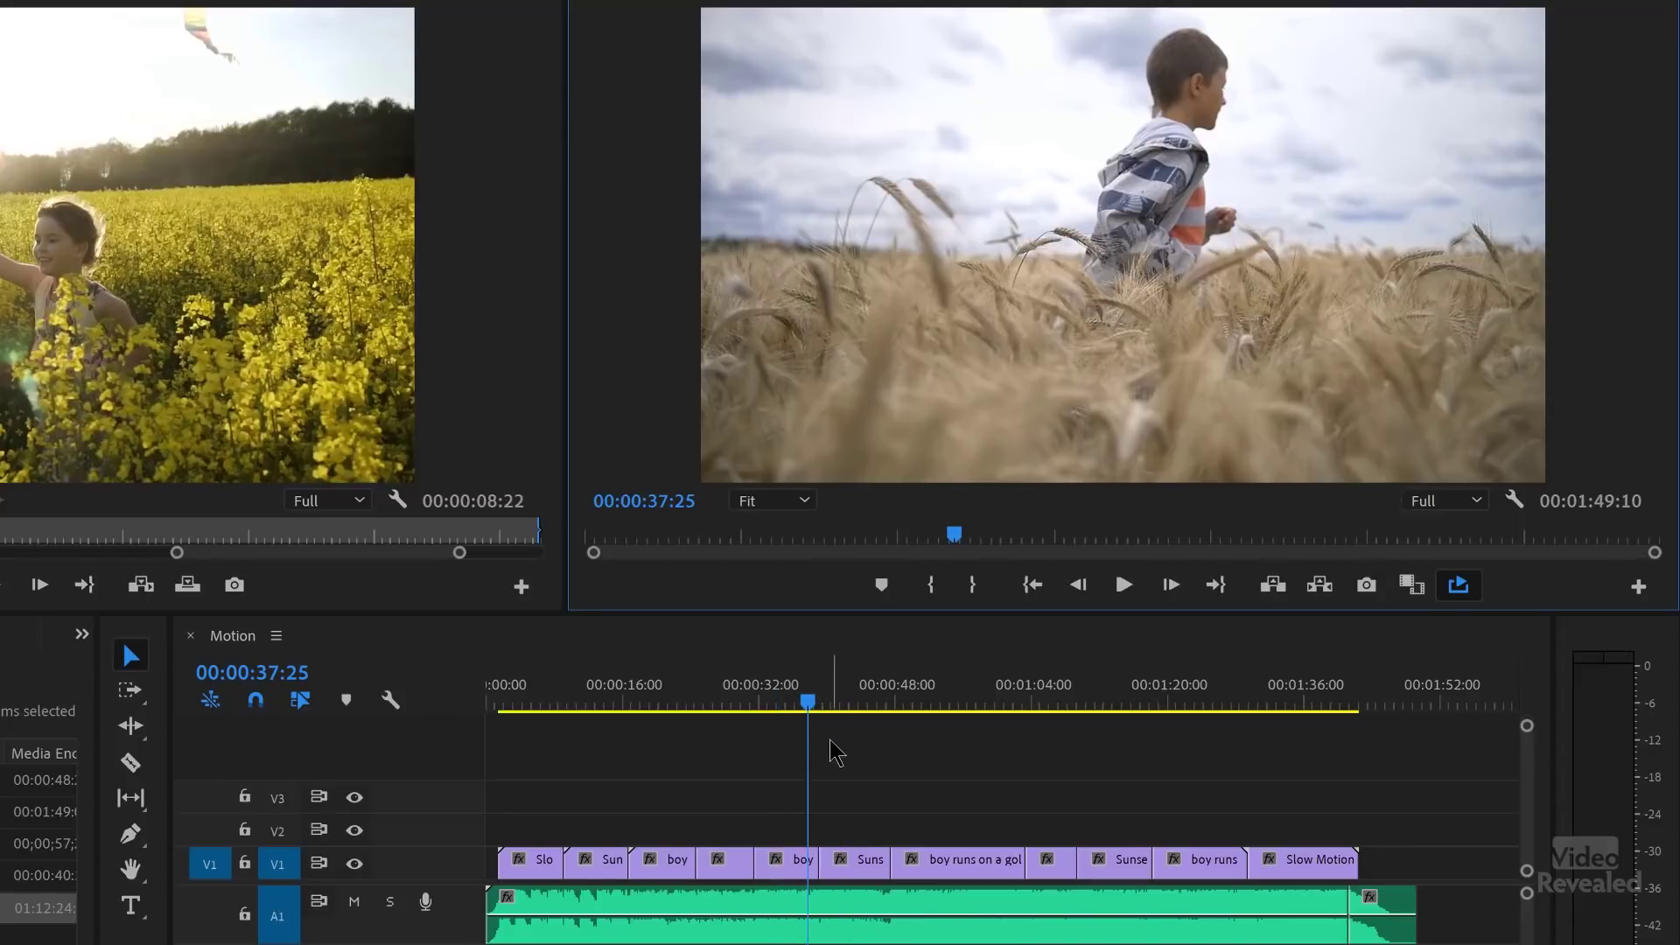
left_click_drag(805, 704, 778, 705)
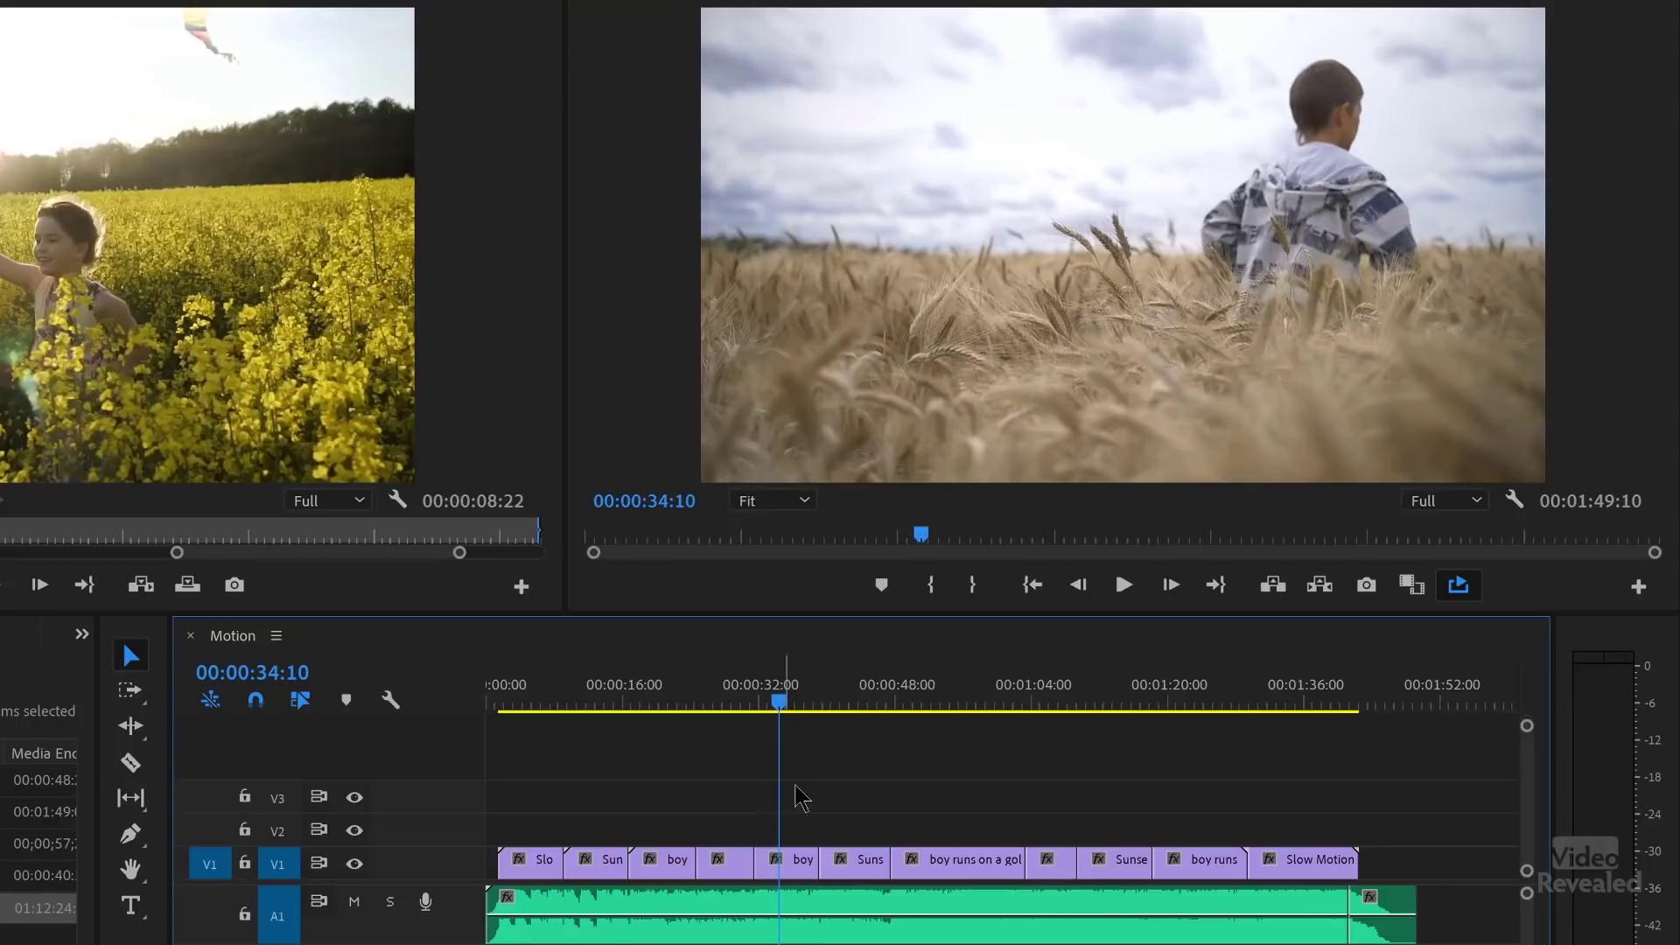
left_click(280, 866)
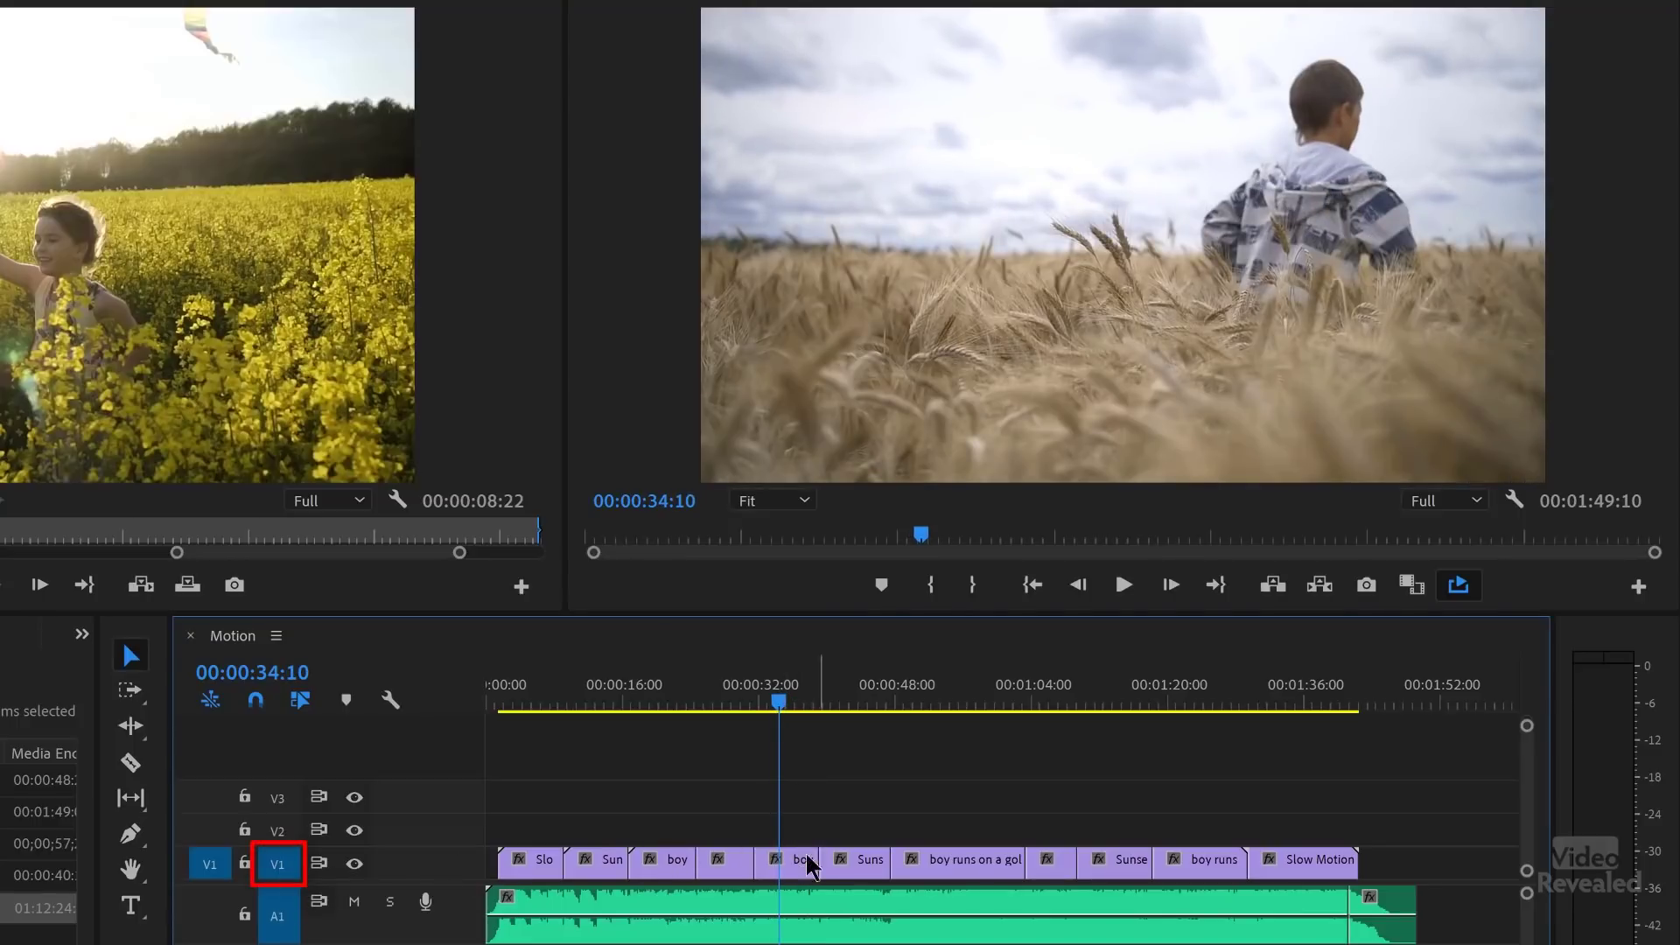
key("x")
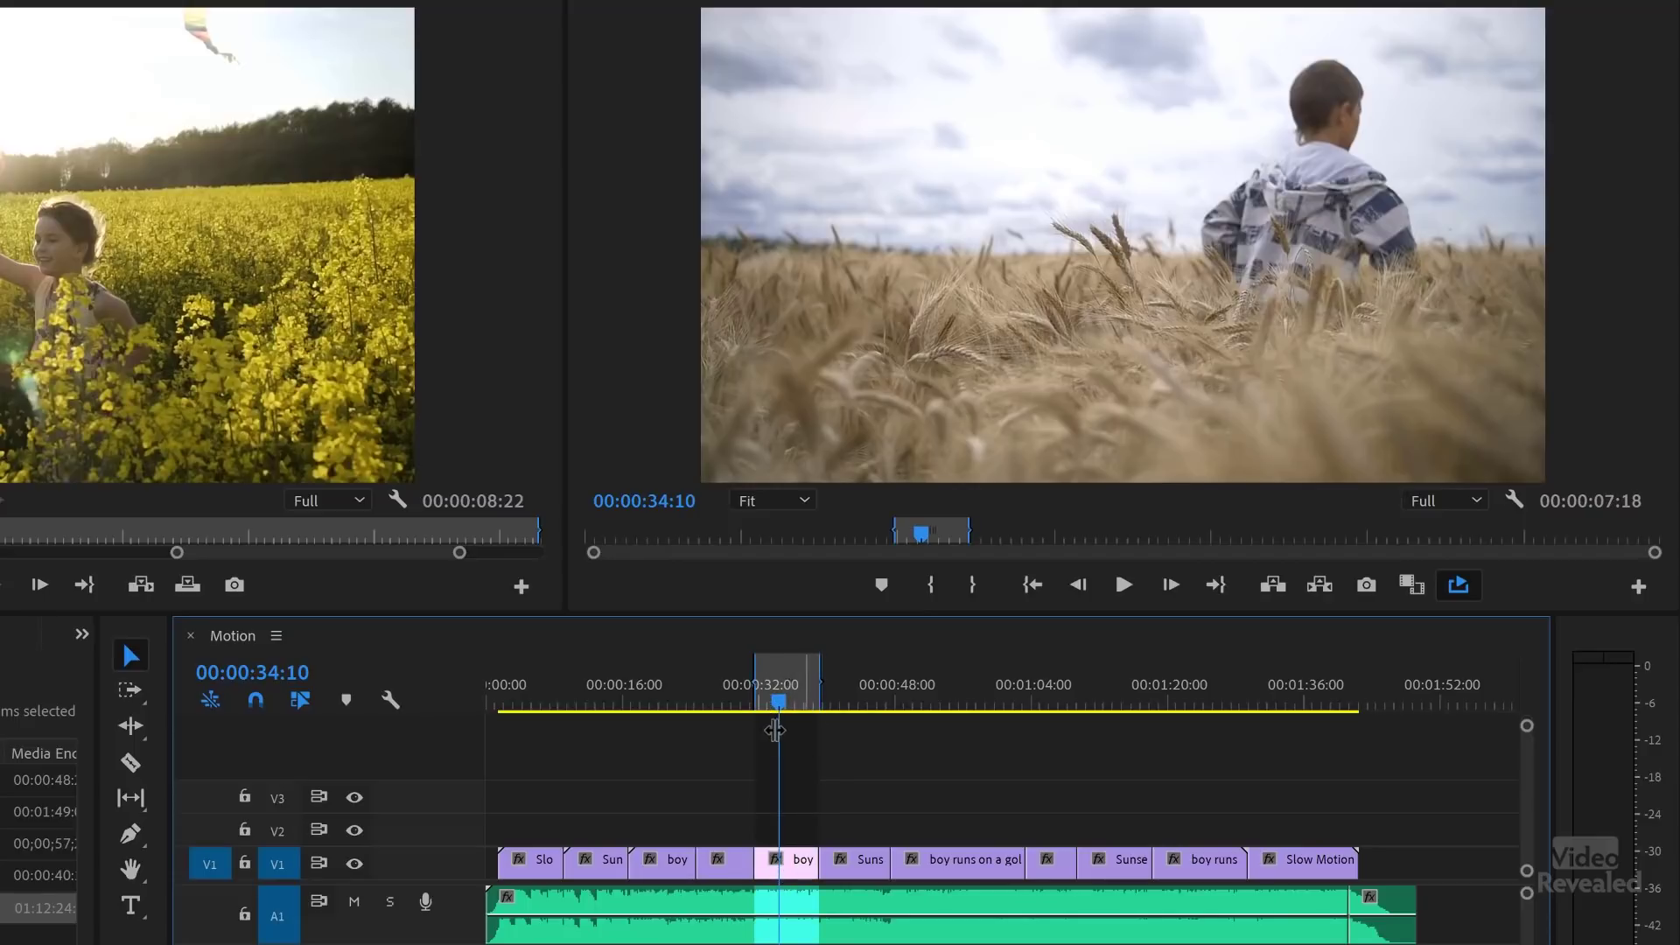
key("ctrl+shift+space")
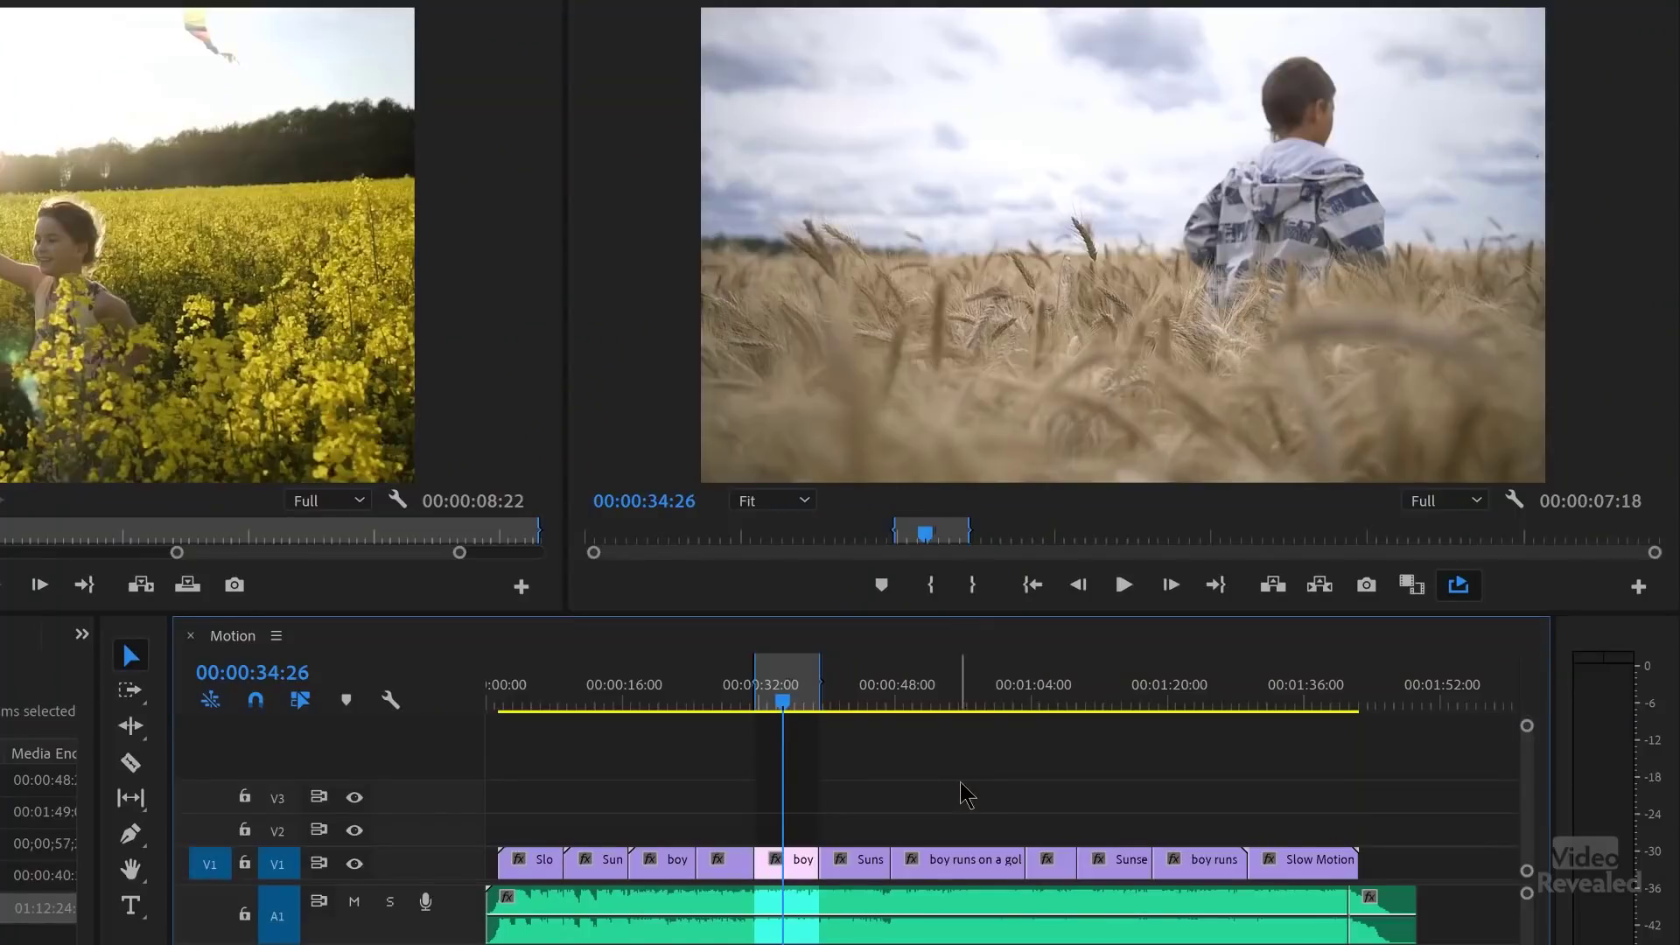
Select the fx, Suns and boy runs clips and mark a 00:00:26:04 range around them.
left_click_drag(1156, 871, 1009, 796)
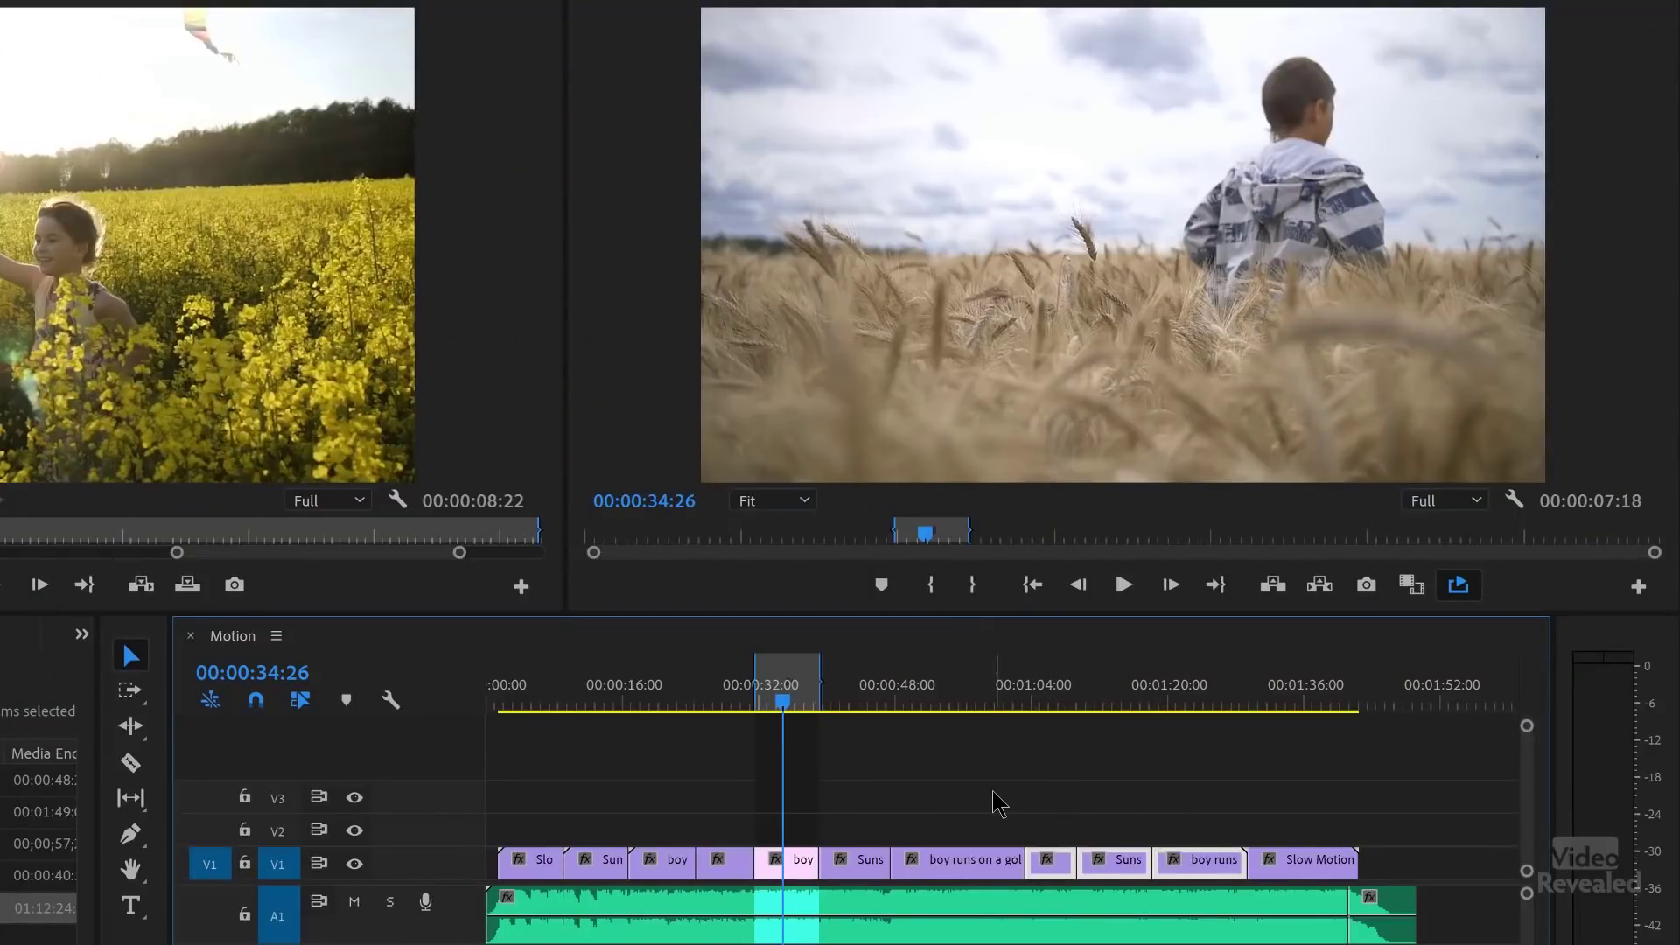
key("/")
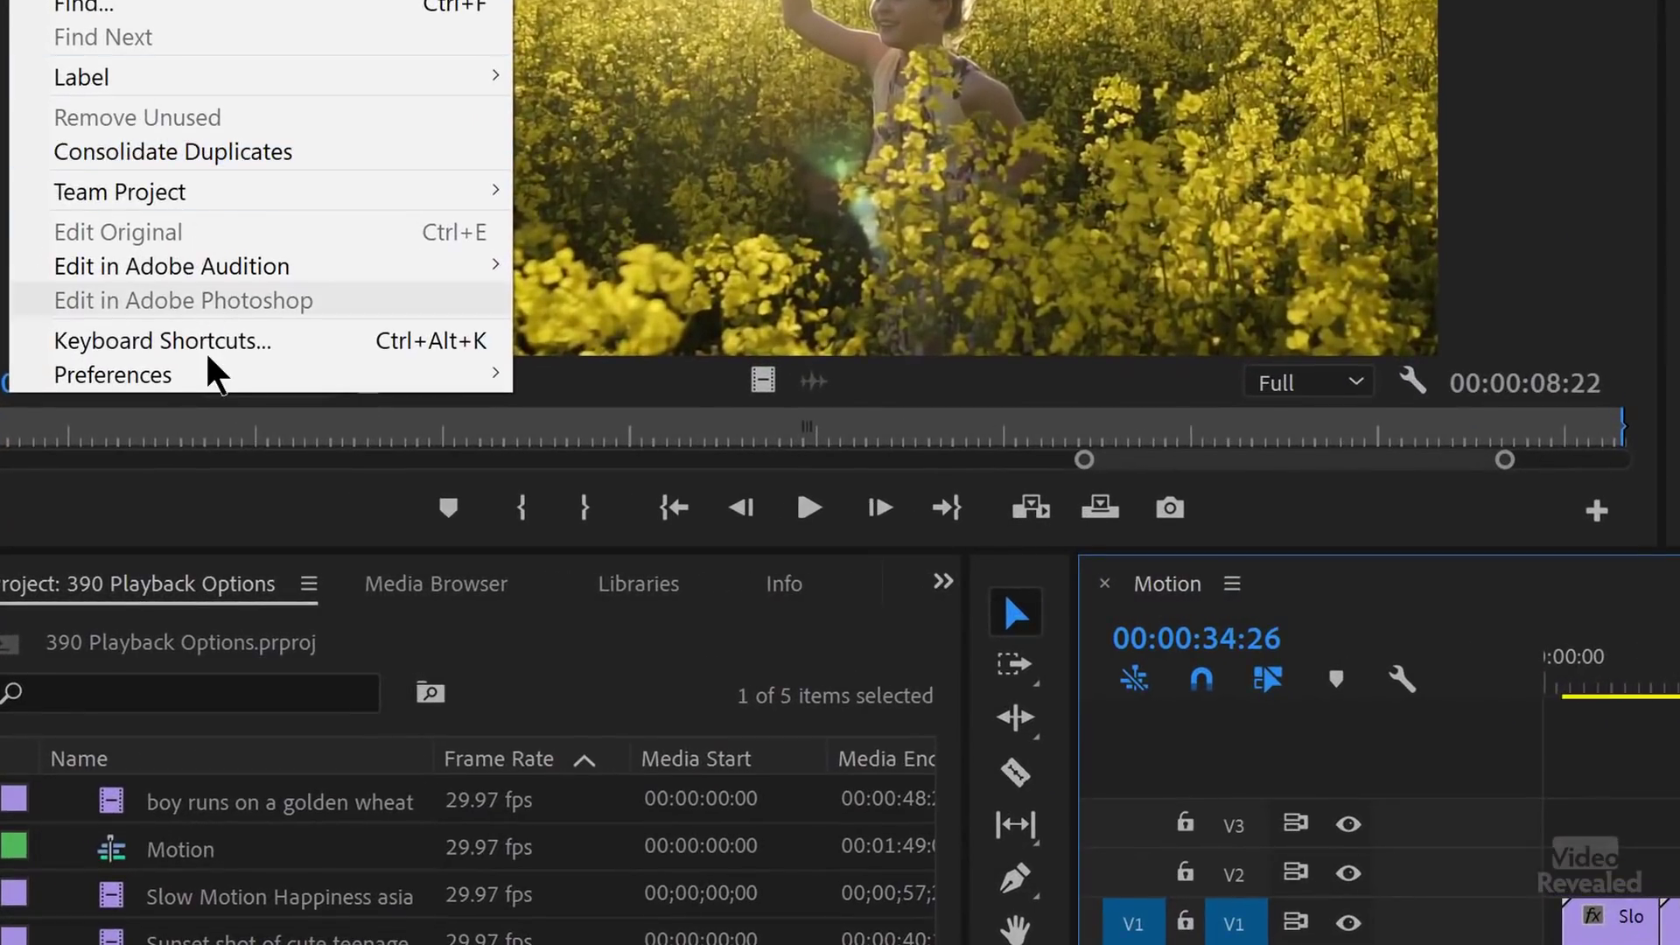
mouse_move(215, 383)
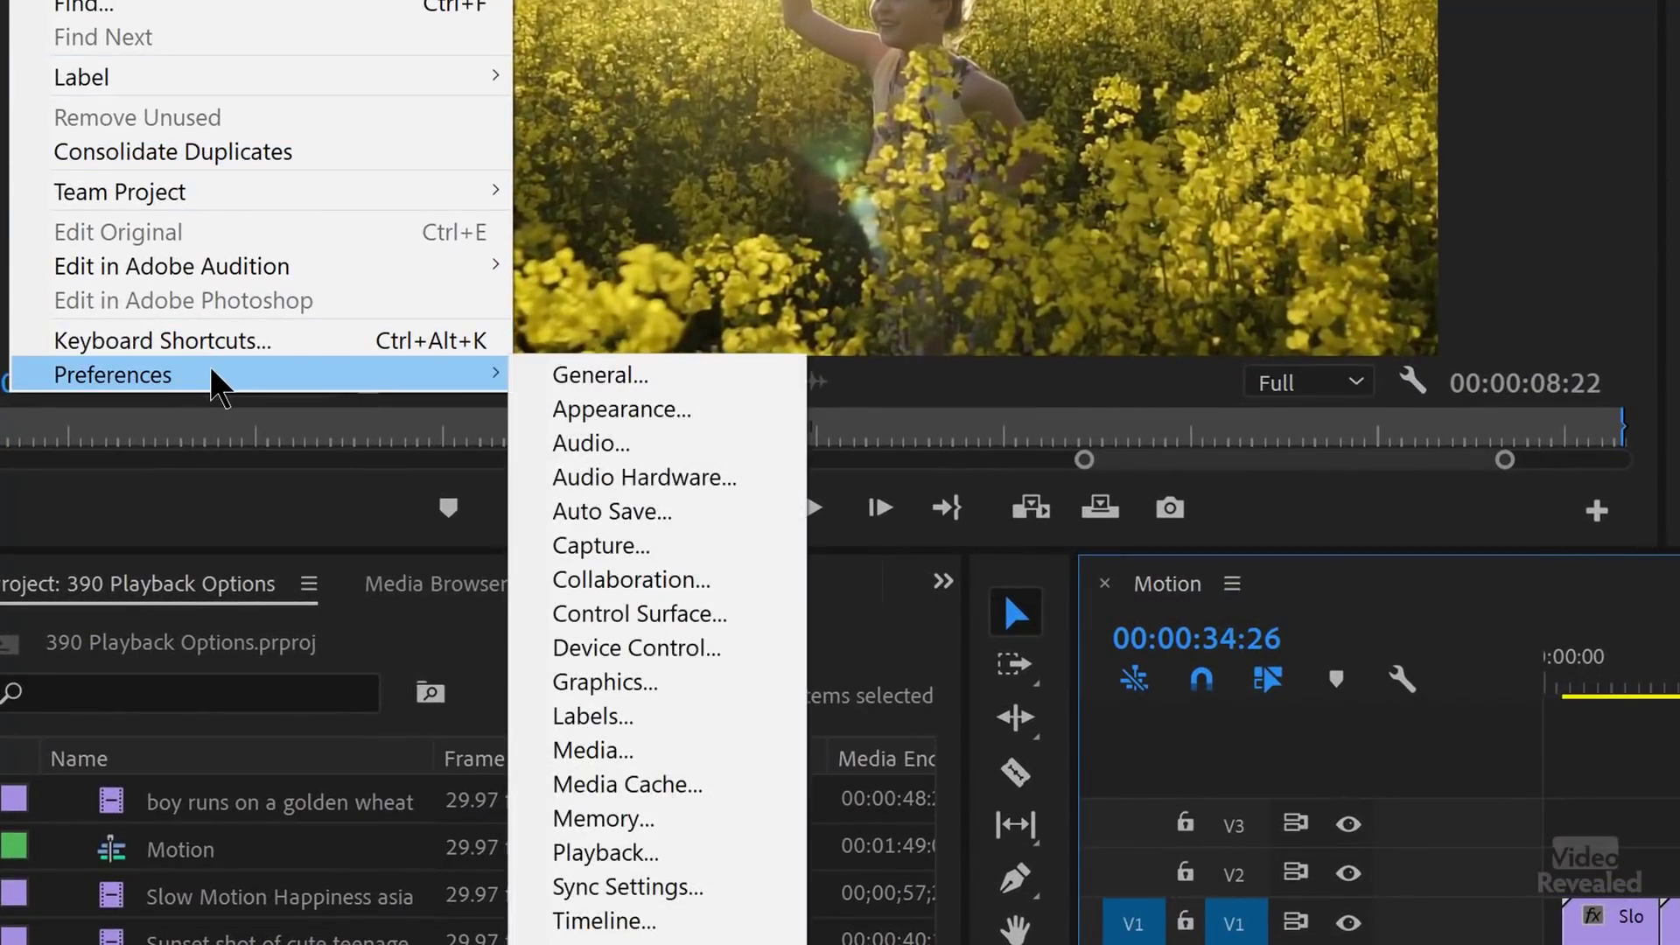
left_click(680, 852)
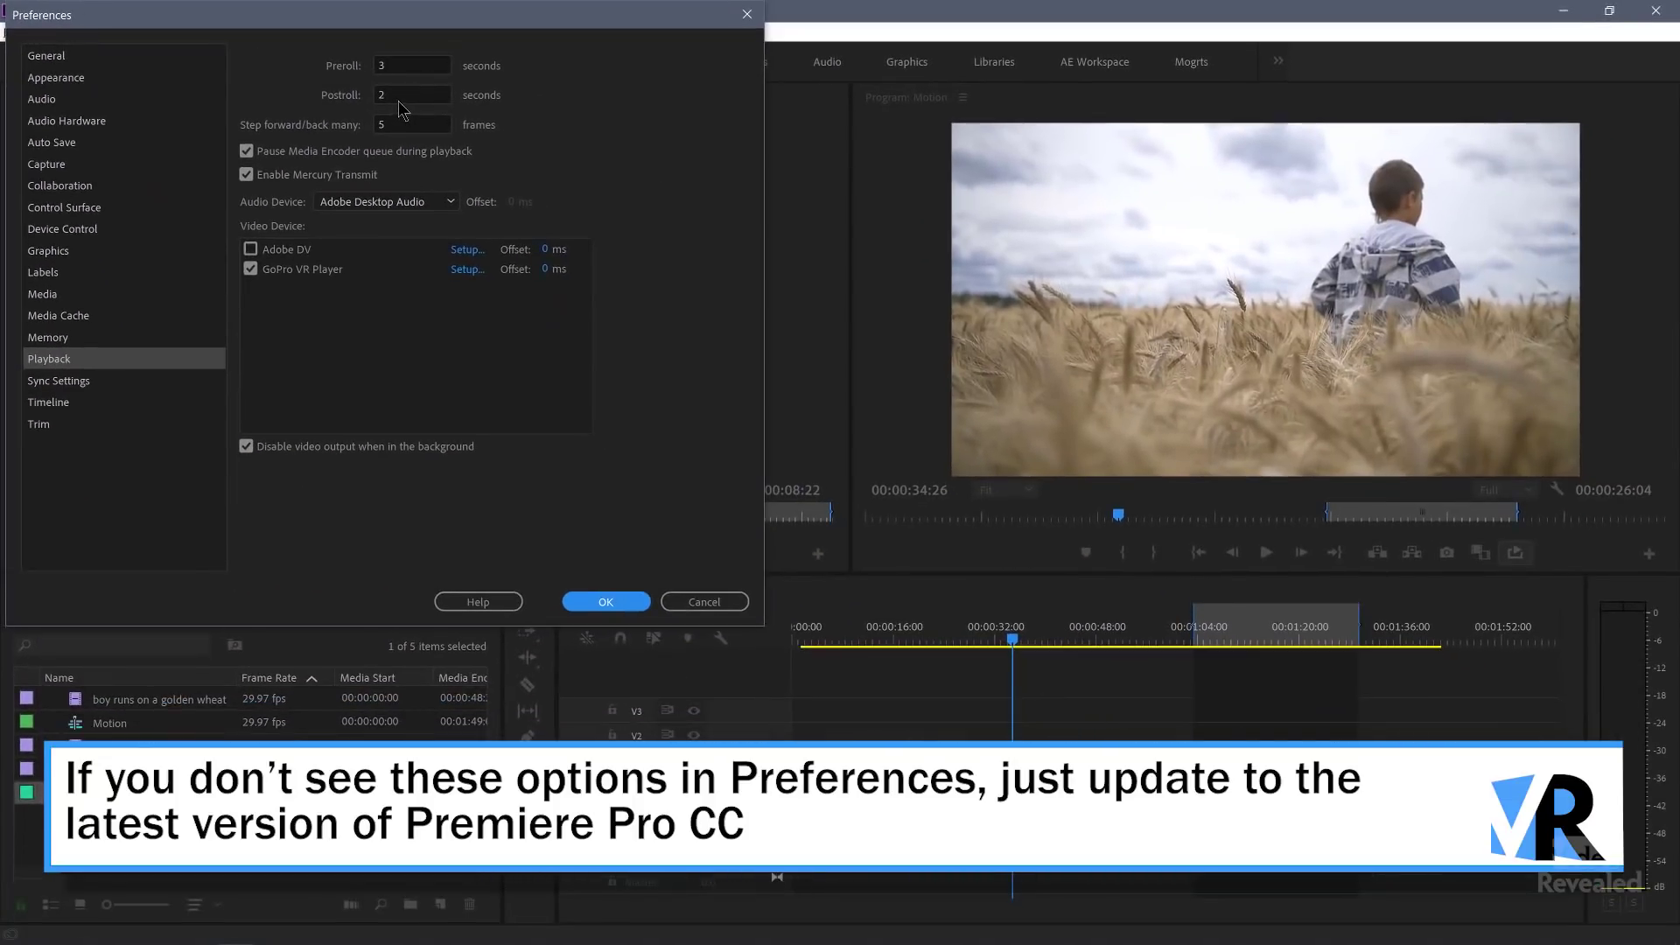
left_click(603, 602)
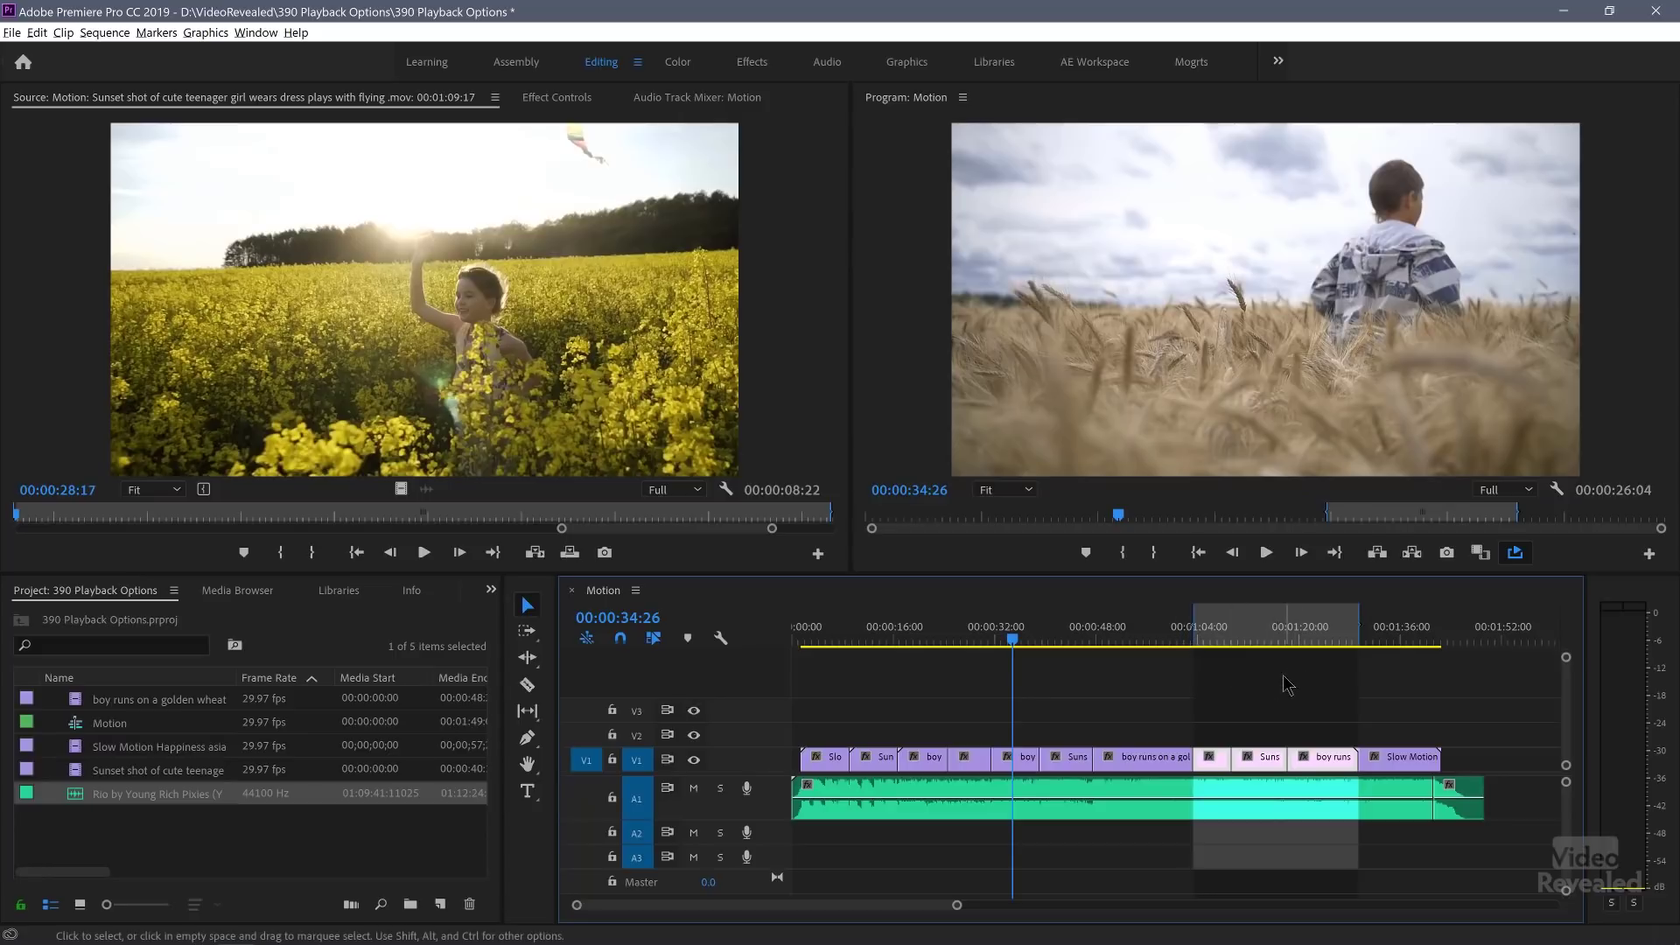
Mark the 01:04–01:20 clips (00:00:14:27) and play through, stopping at 00:01:20:07.
left_click_drag(1230, 741, 1208, 750)
key("shift+space")
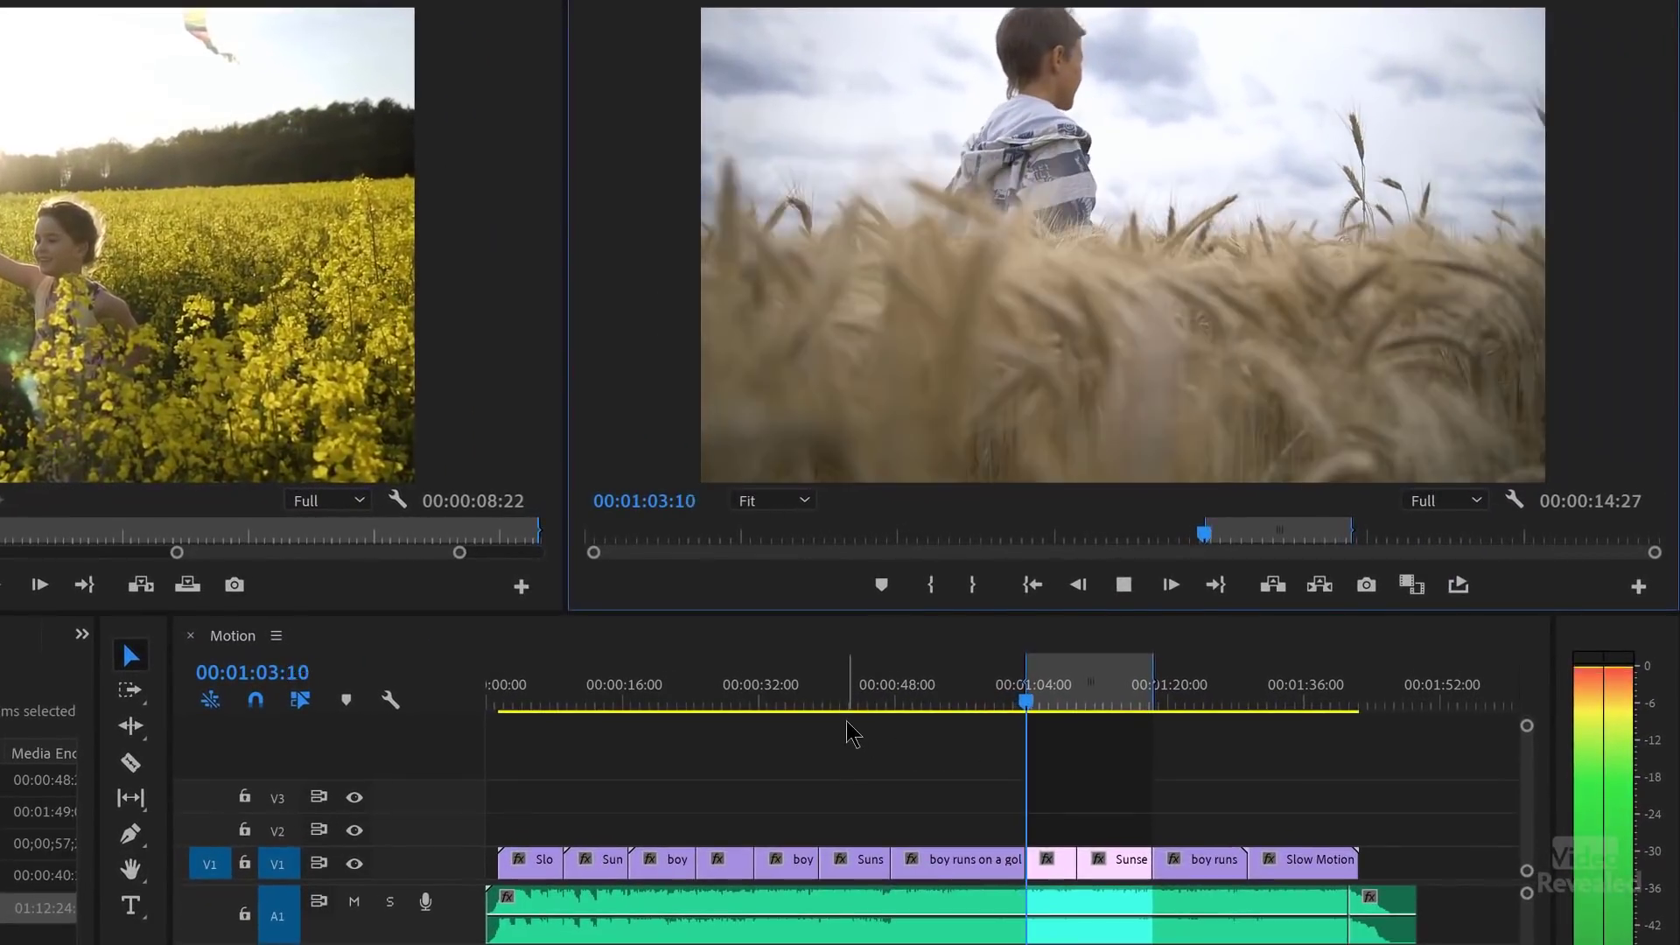
key("space")
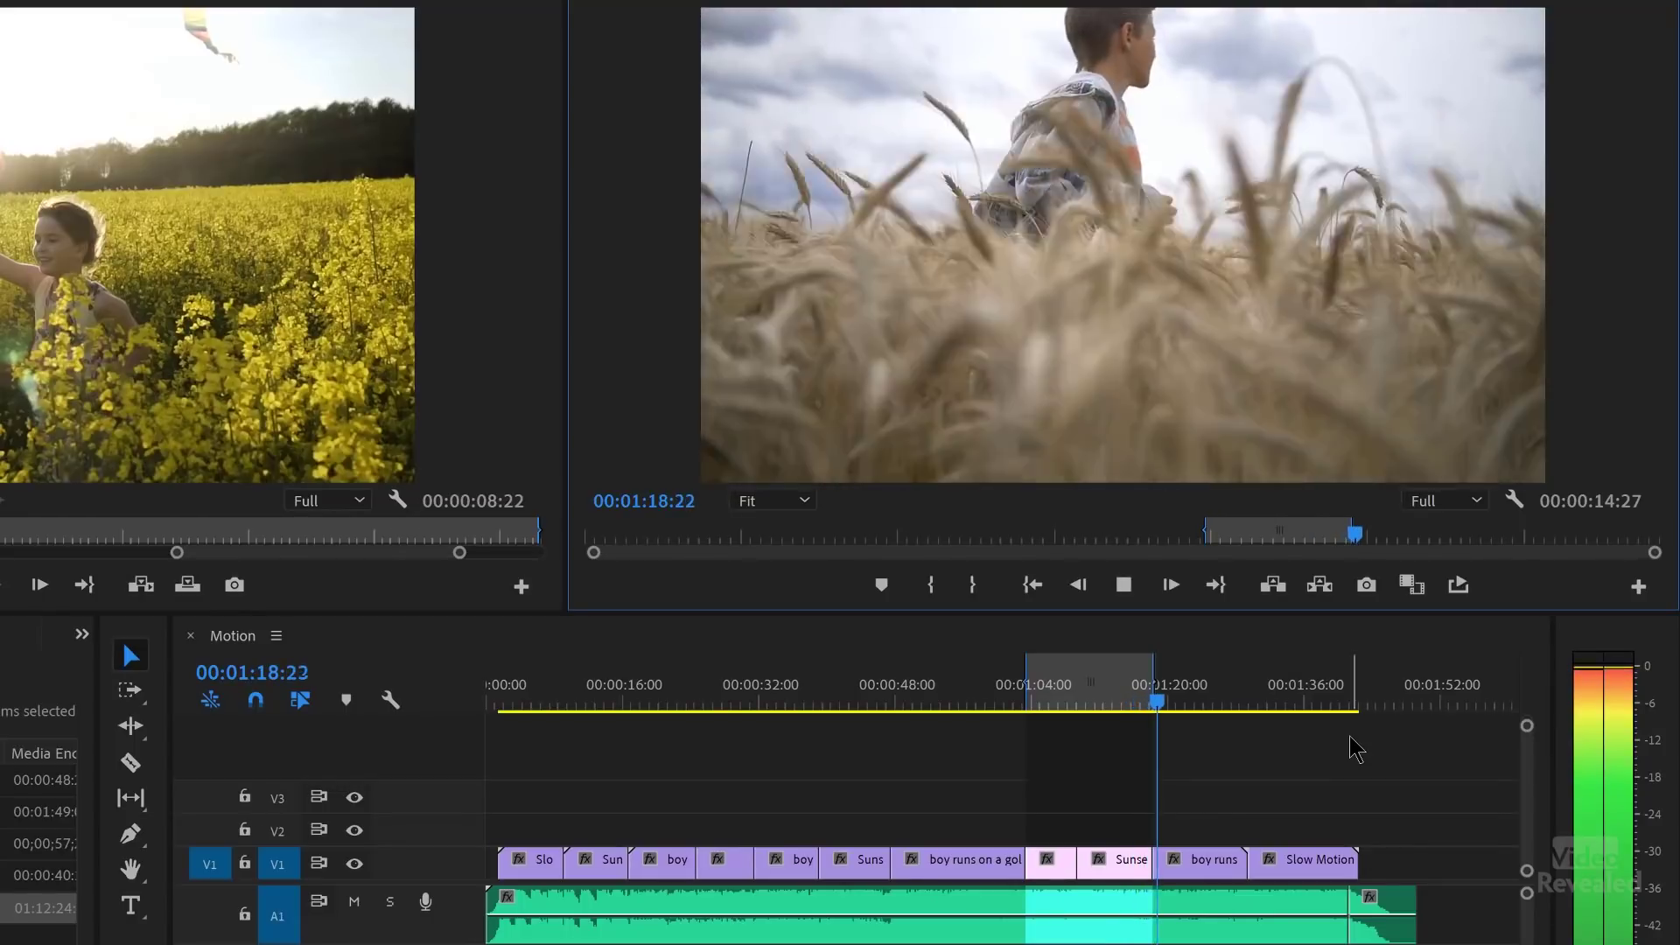
key("space")
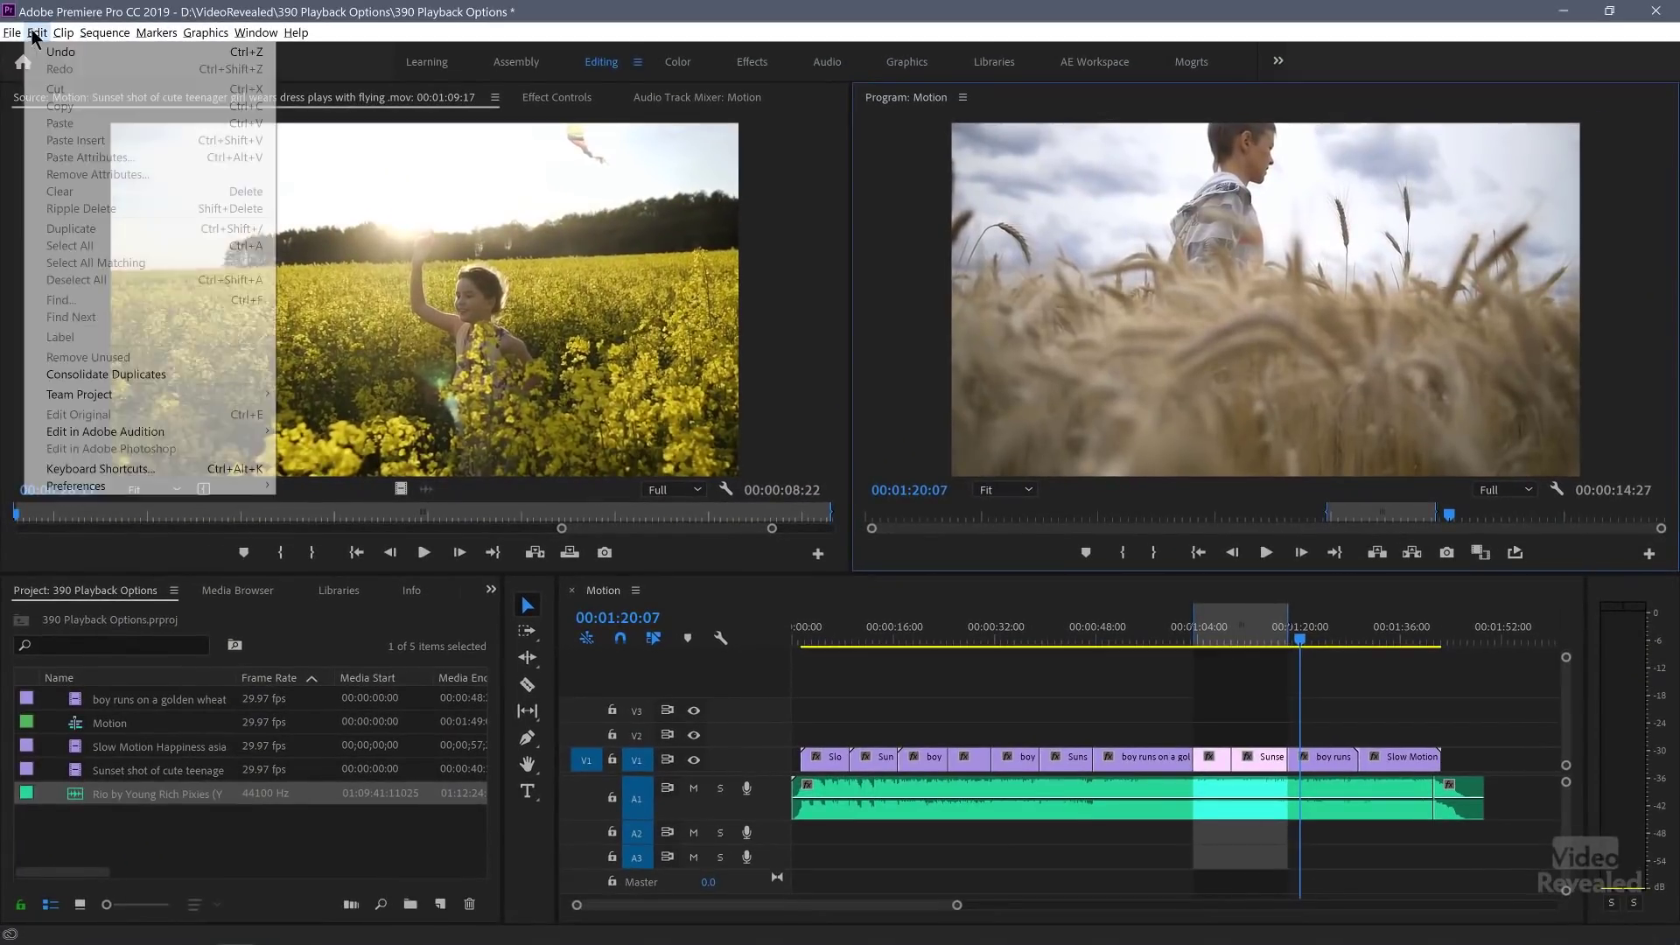
Set Playback preferences Preroll and Postroll to 1 second each.
mouse_move(143, 483)
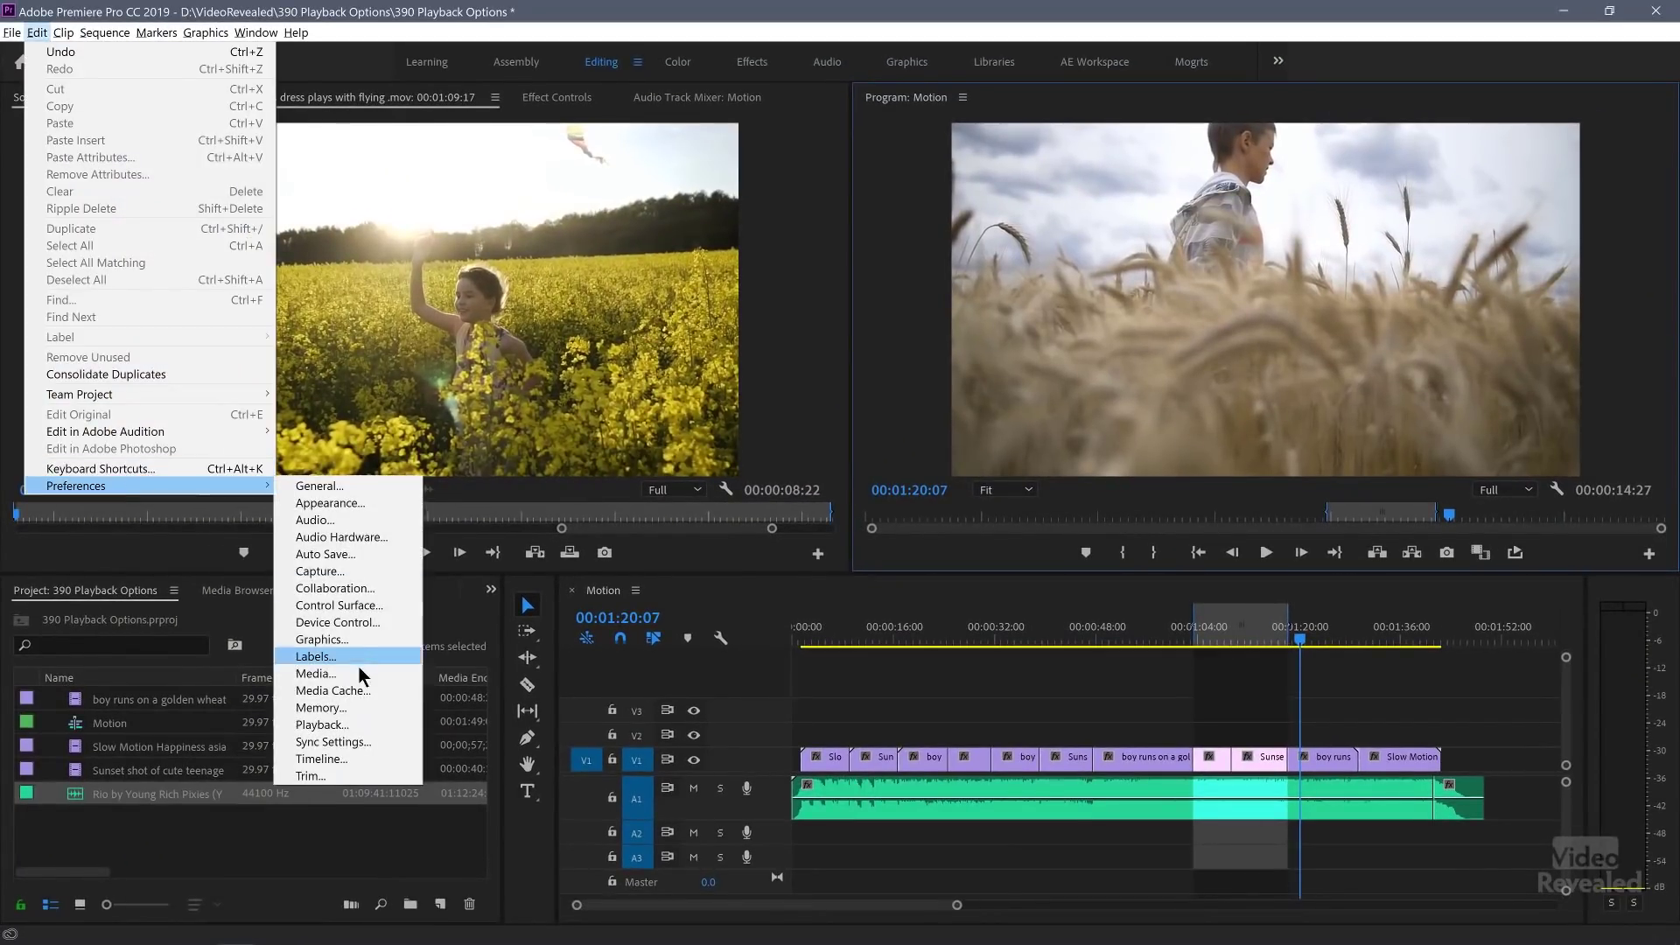
left_click(349, 723)
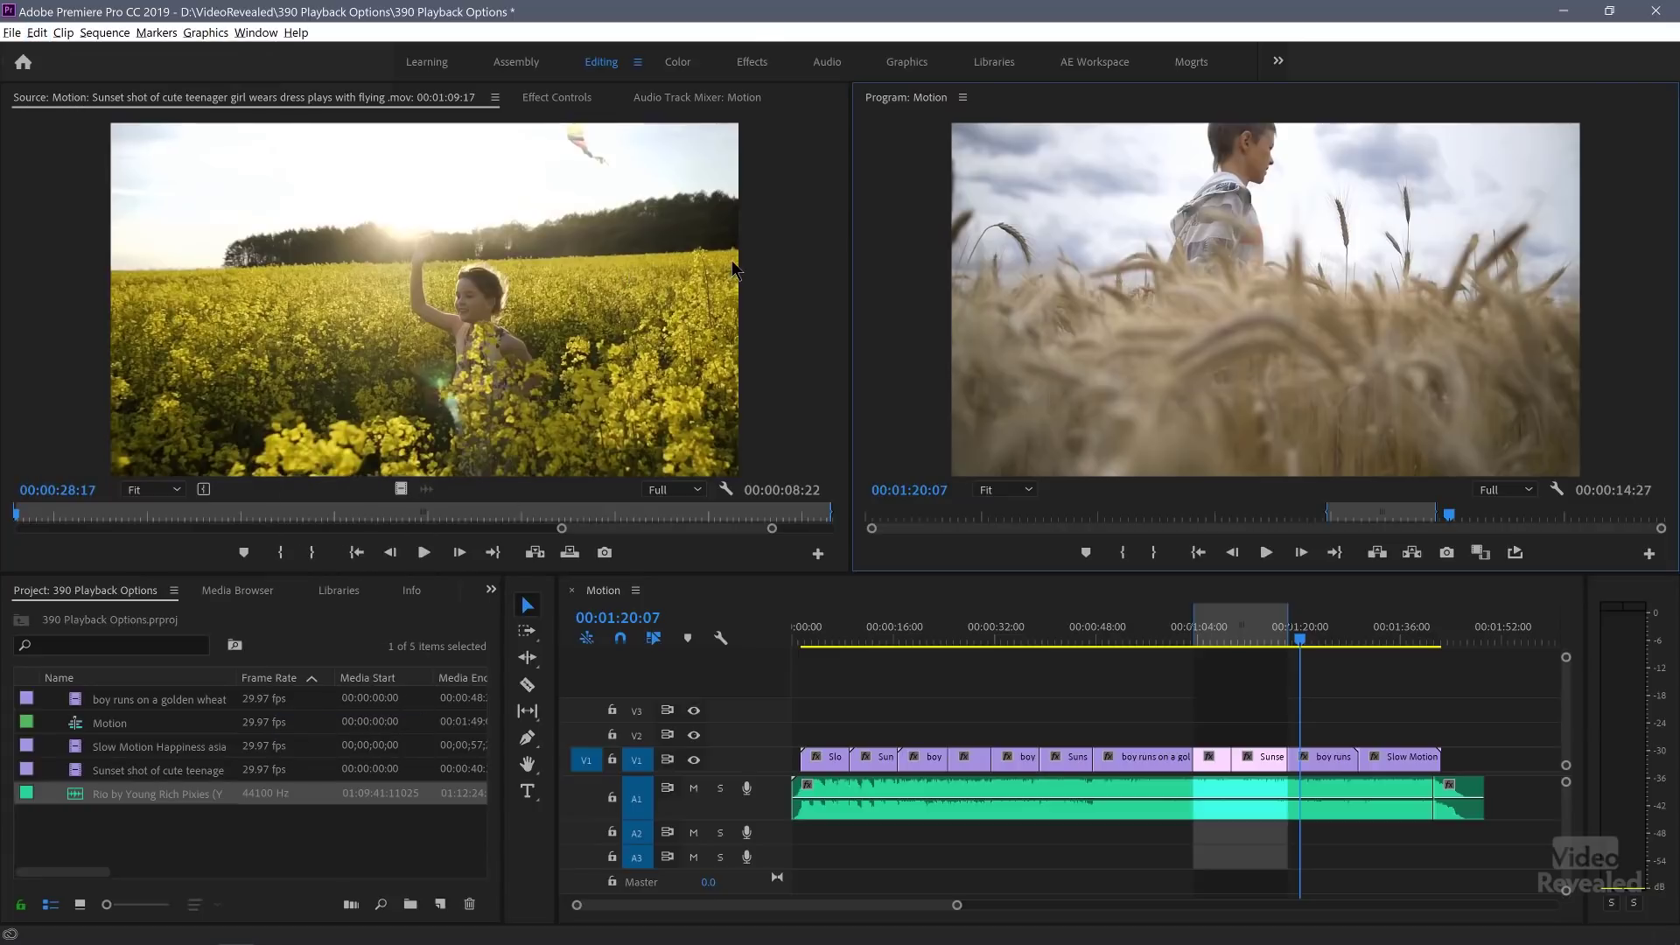
double_click(415, 65)
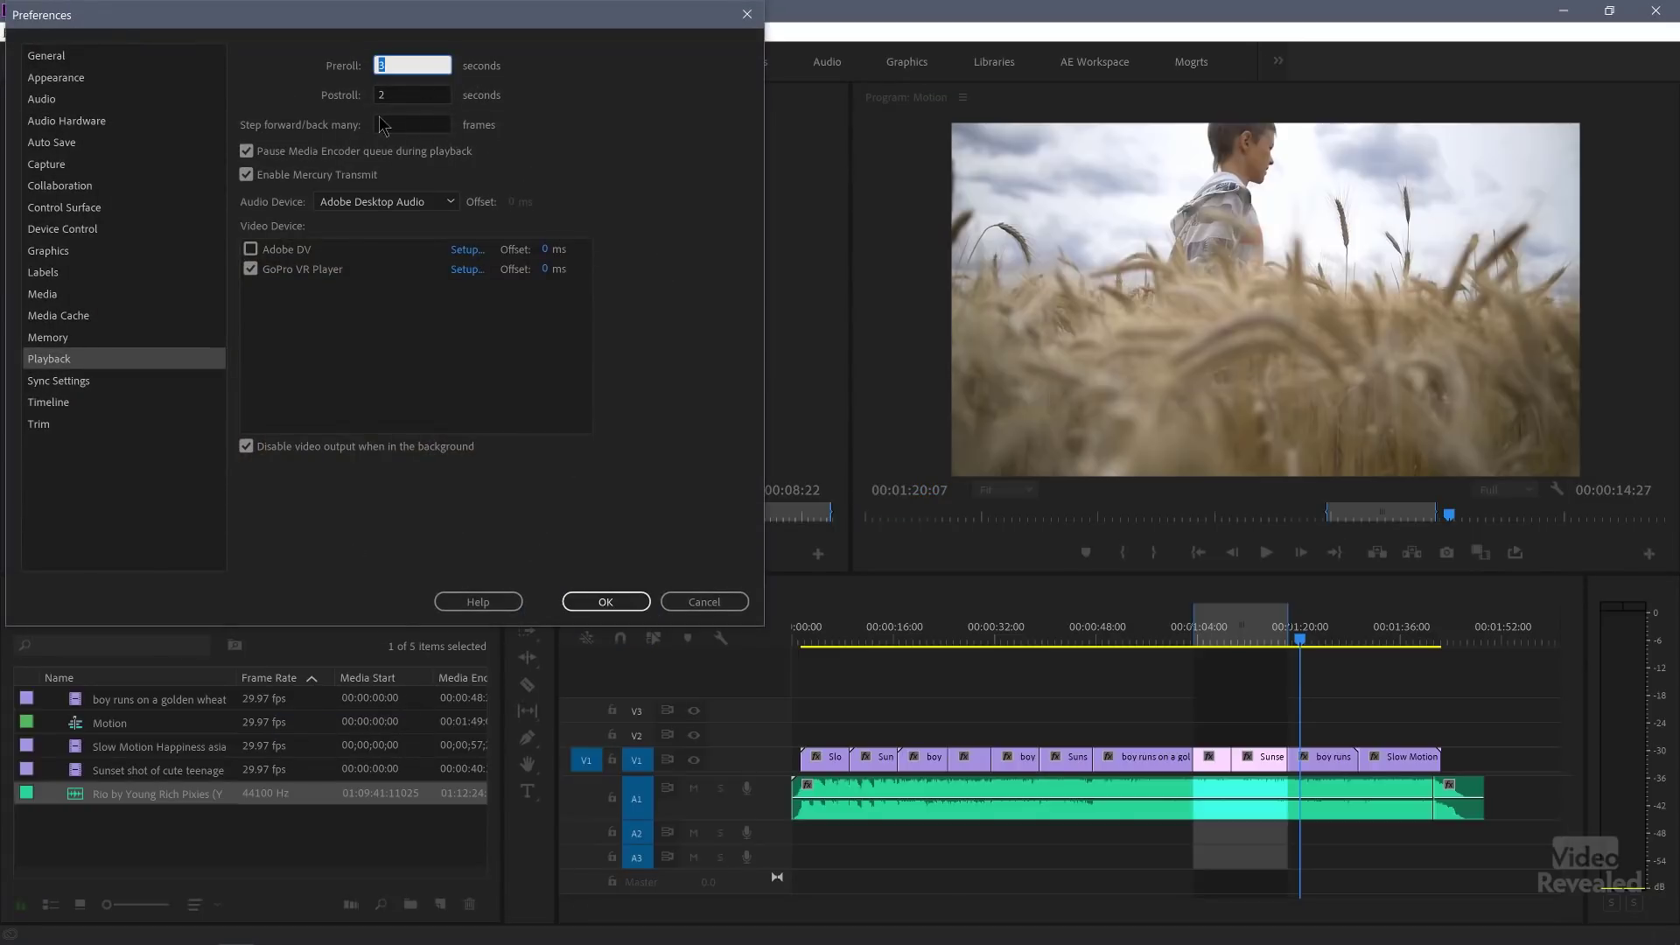
key("Tab")
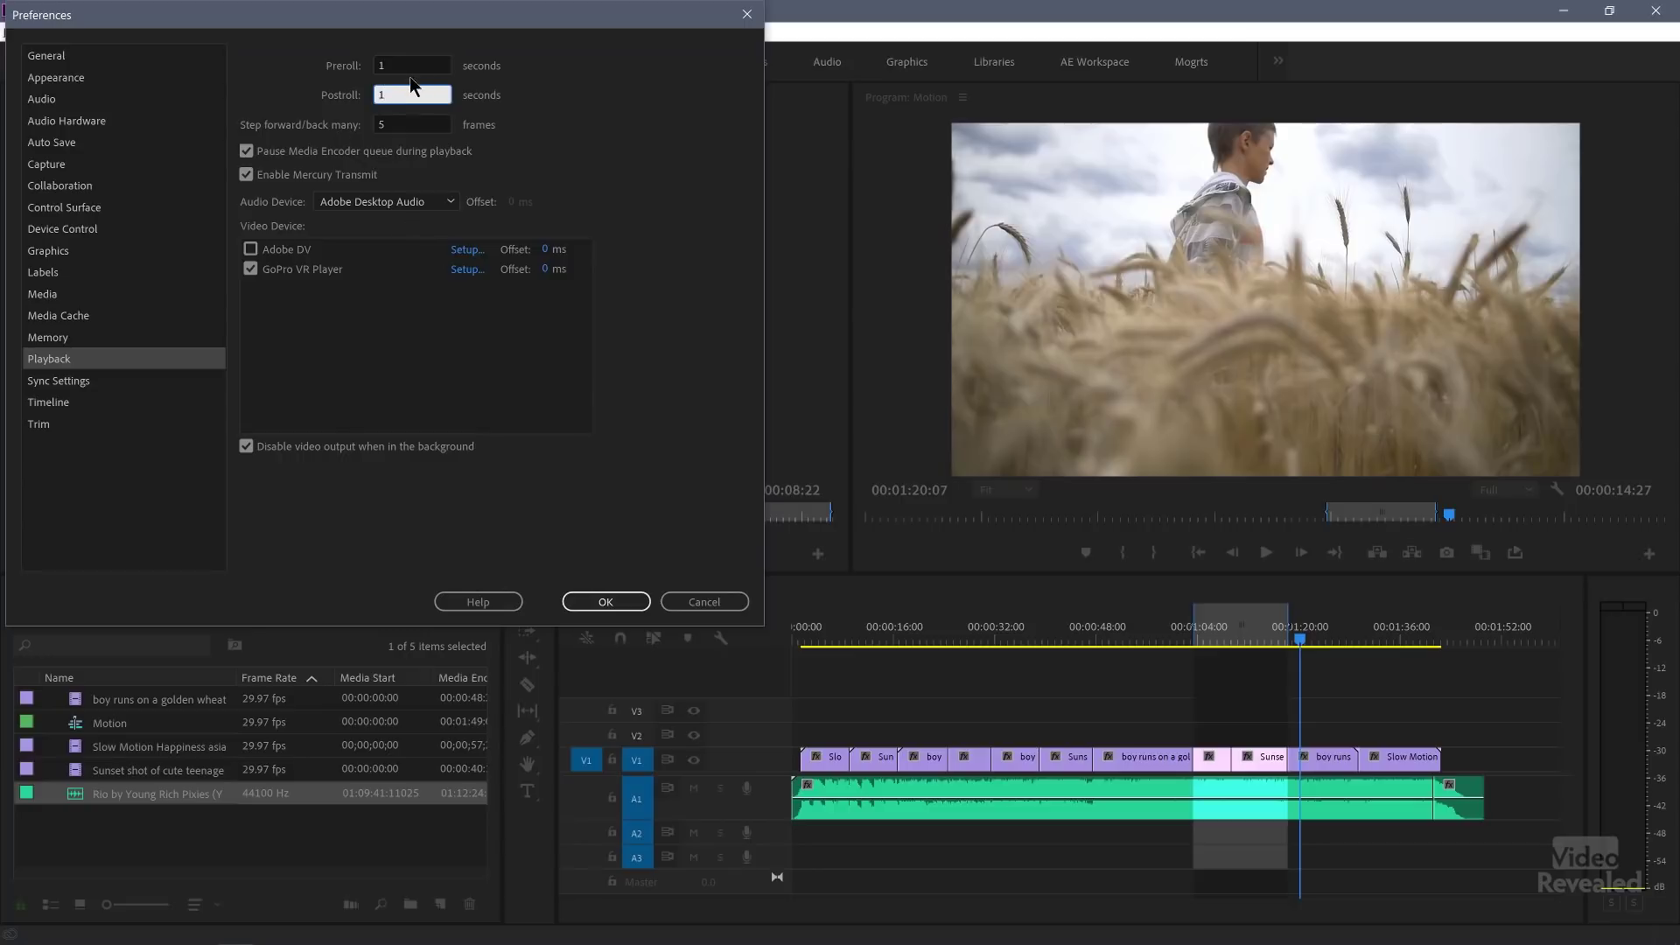
type("1")
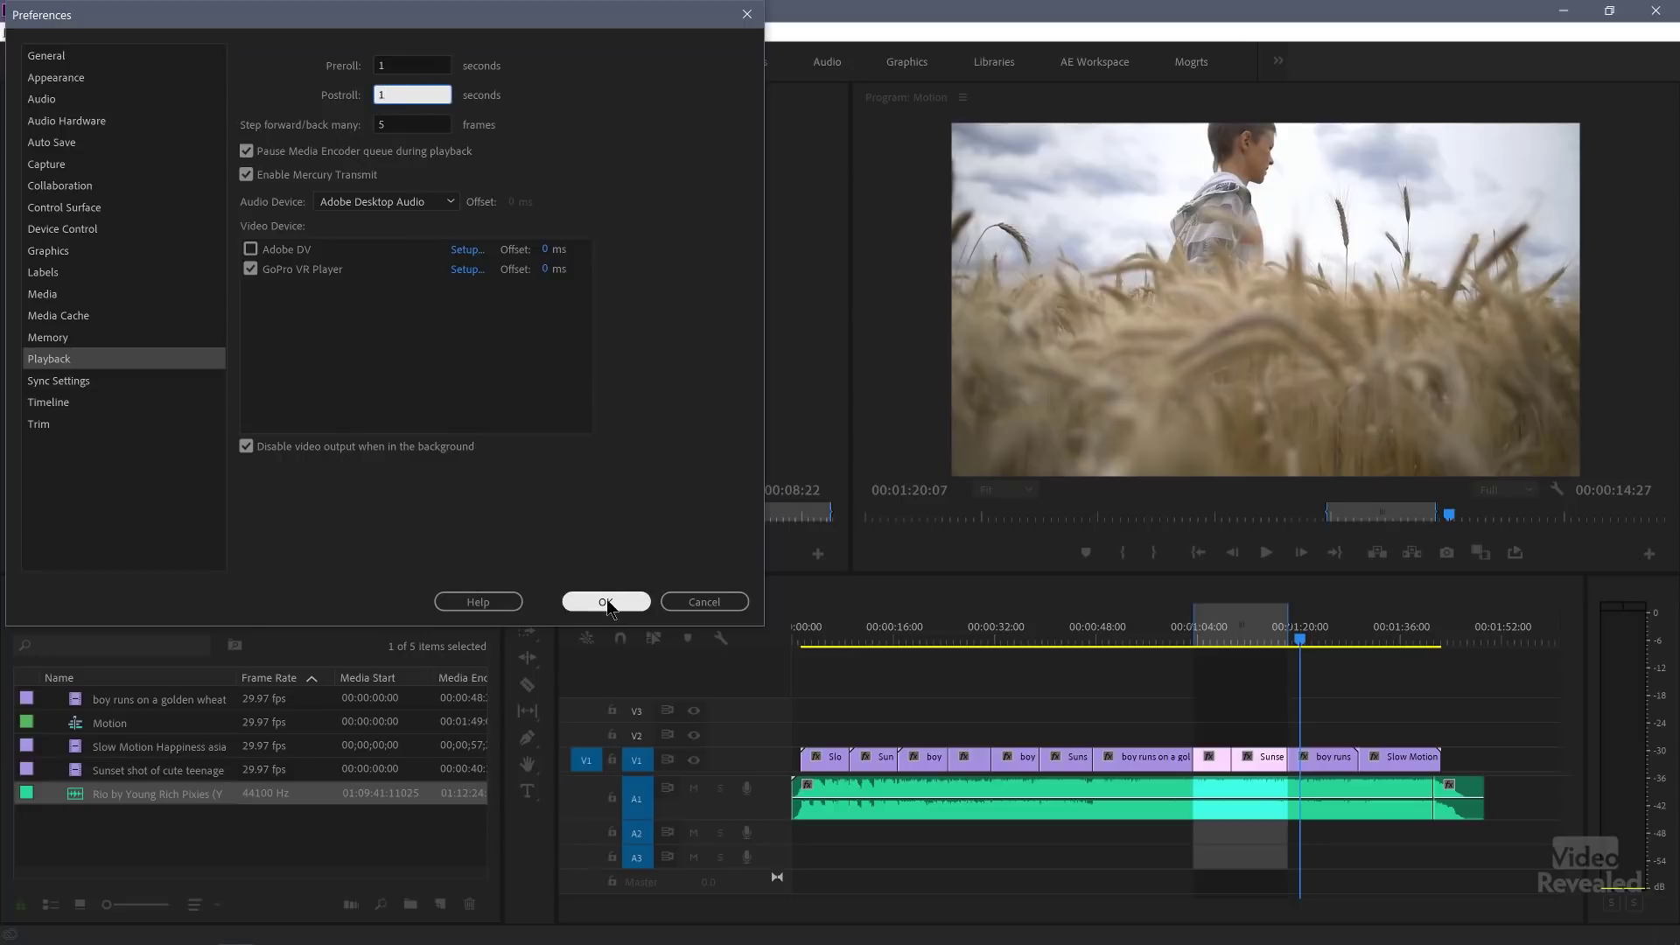
left_click(605, 601)
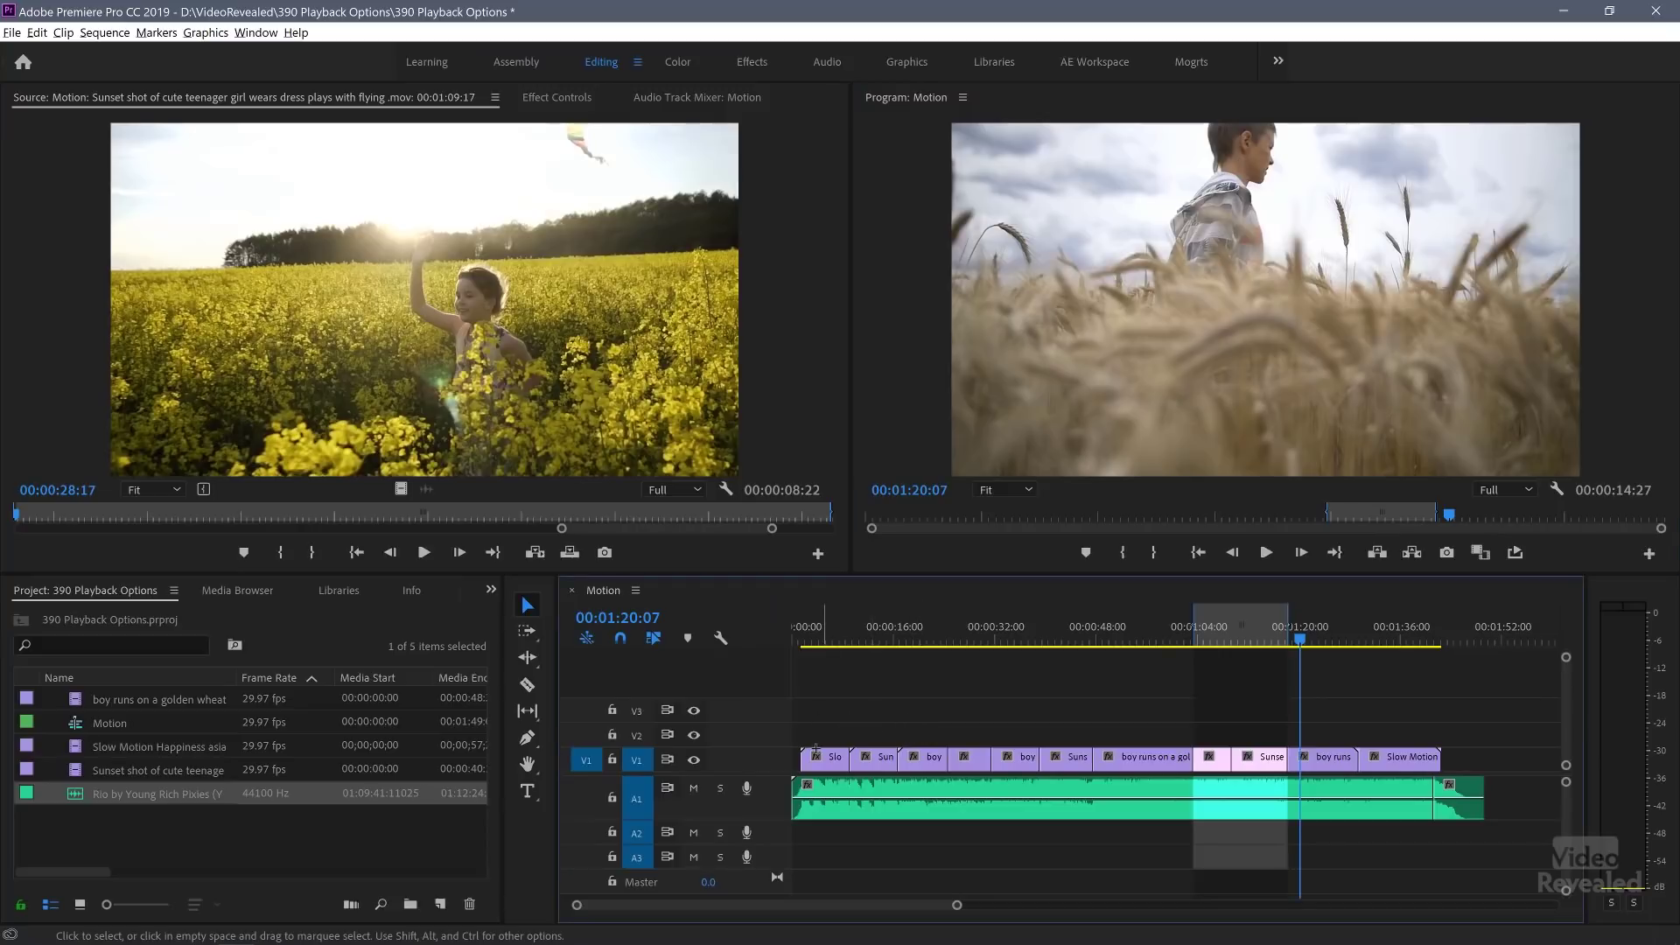
left_click_drag(871, 725, 814, 754)
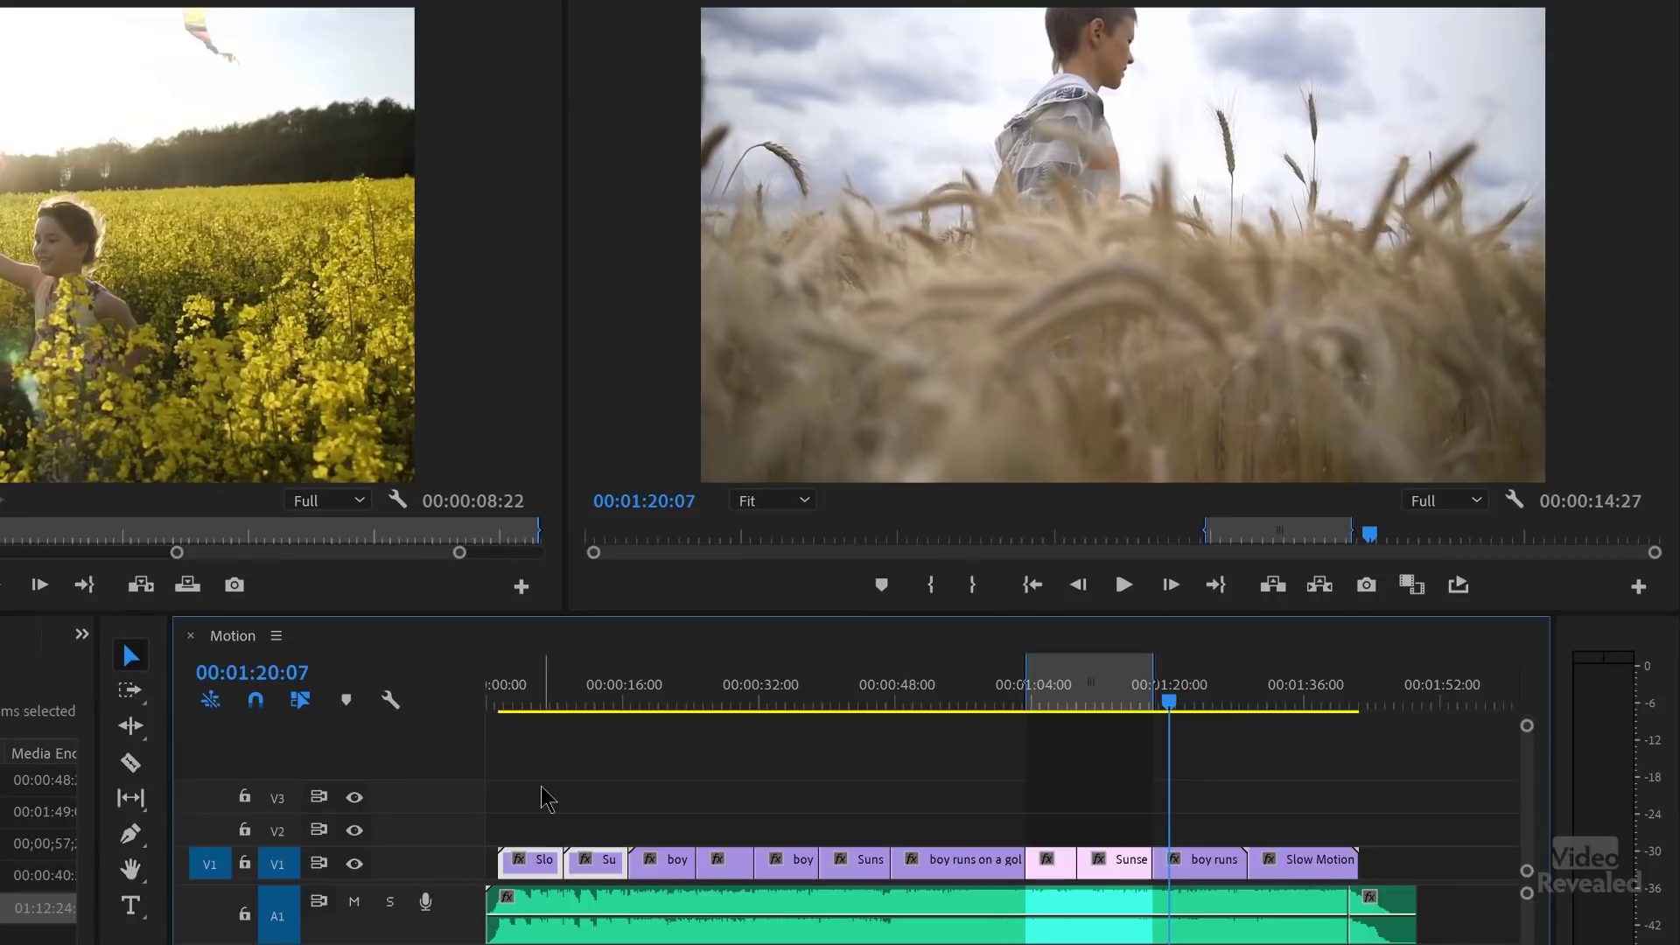
Mark In and Out around the selected clips and audition the range with pre- and post-roll.
key("slash")
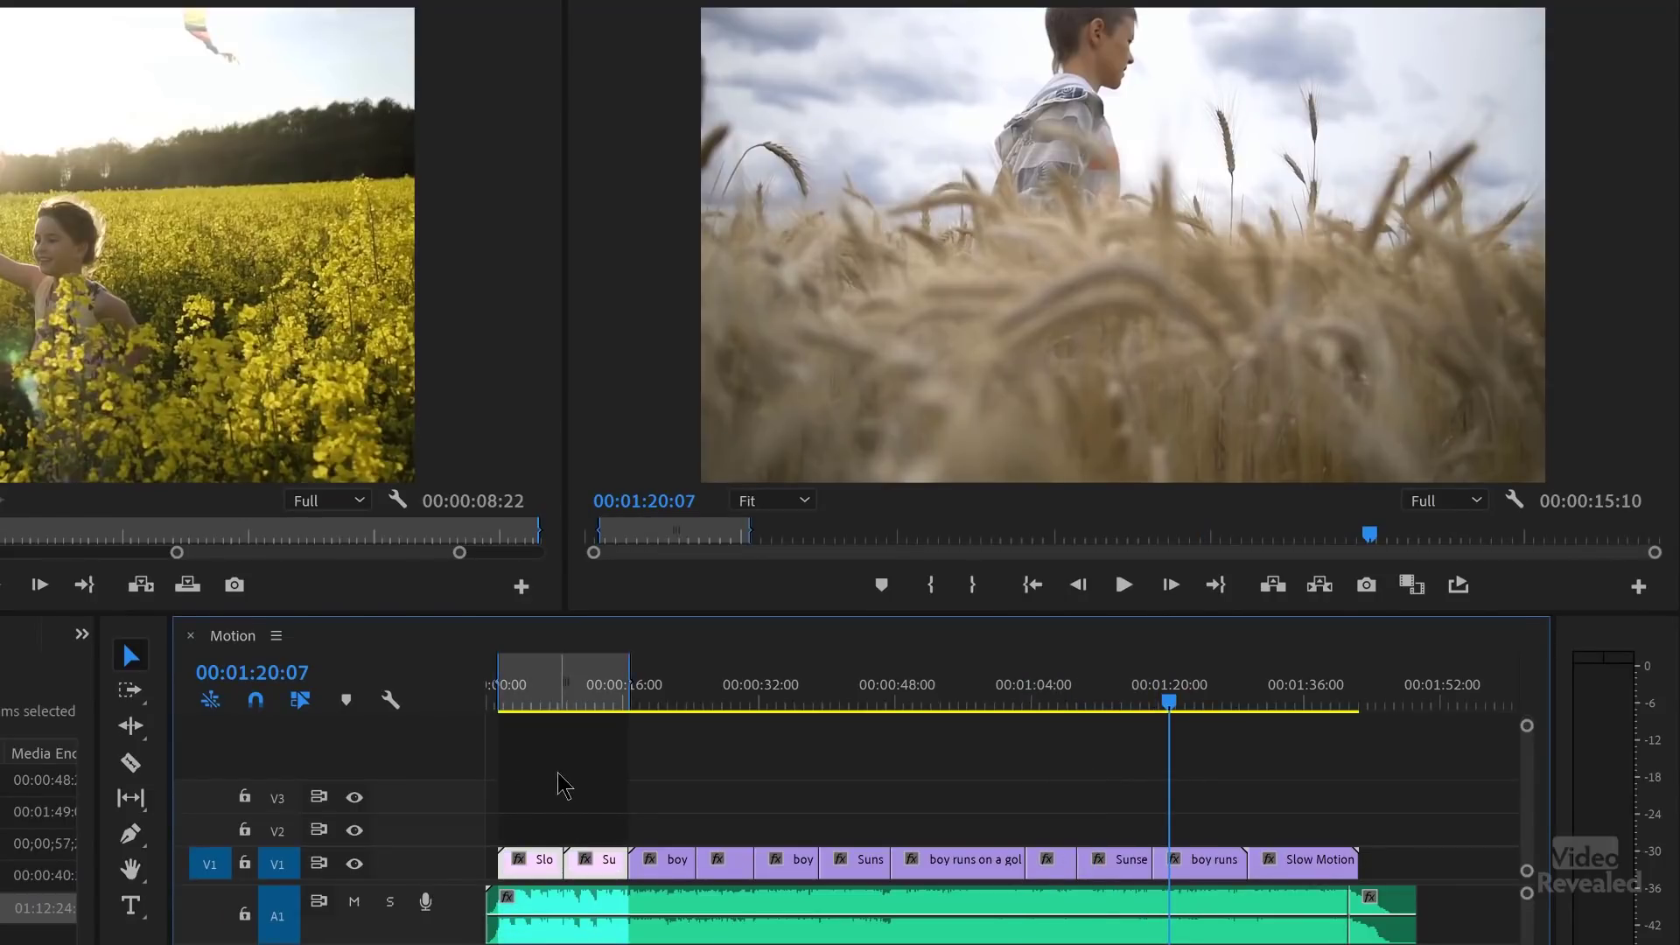
key("ctrl+shift+space")
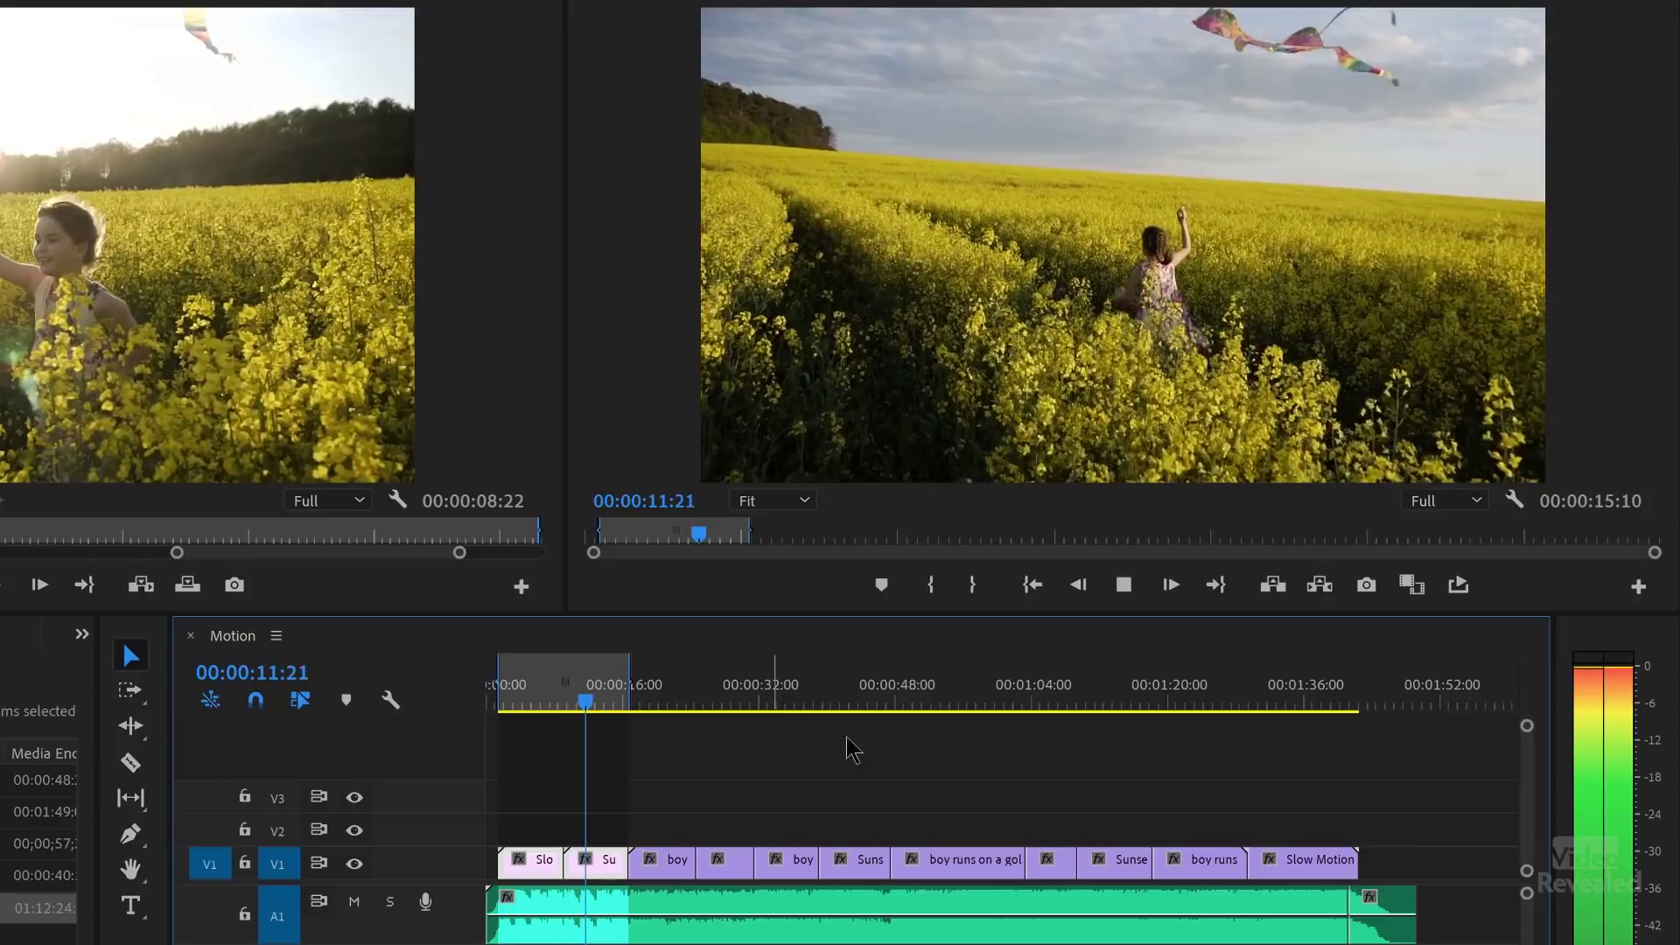
key("space")
Set an In point near 37:08 and an Out point at 45:06, then play that range.
left_click(852, 854)
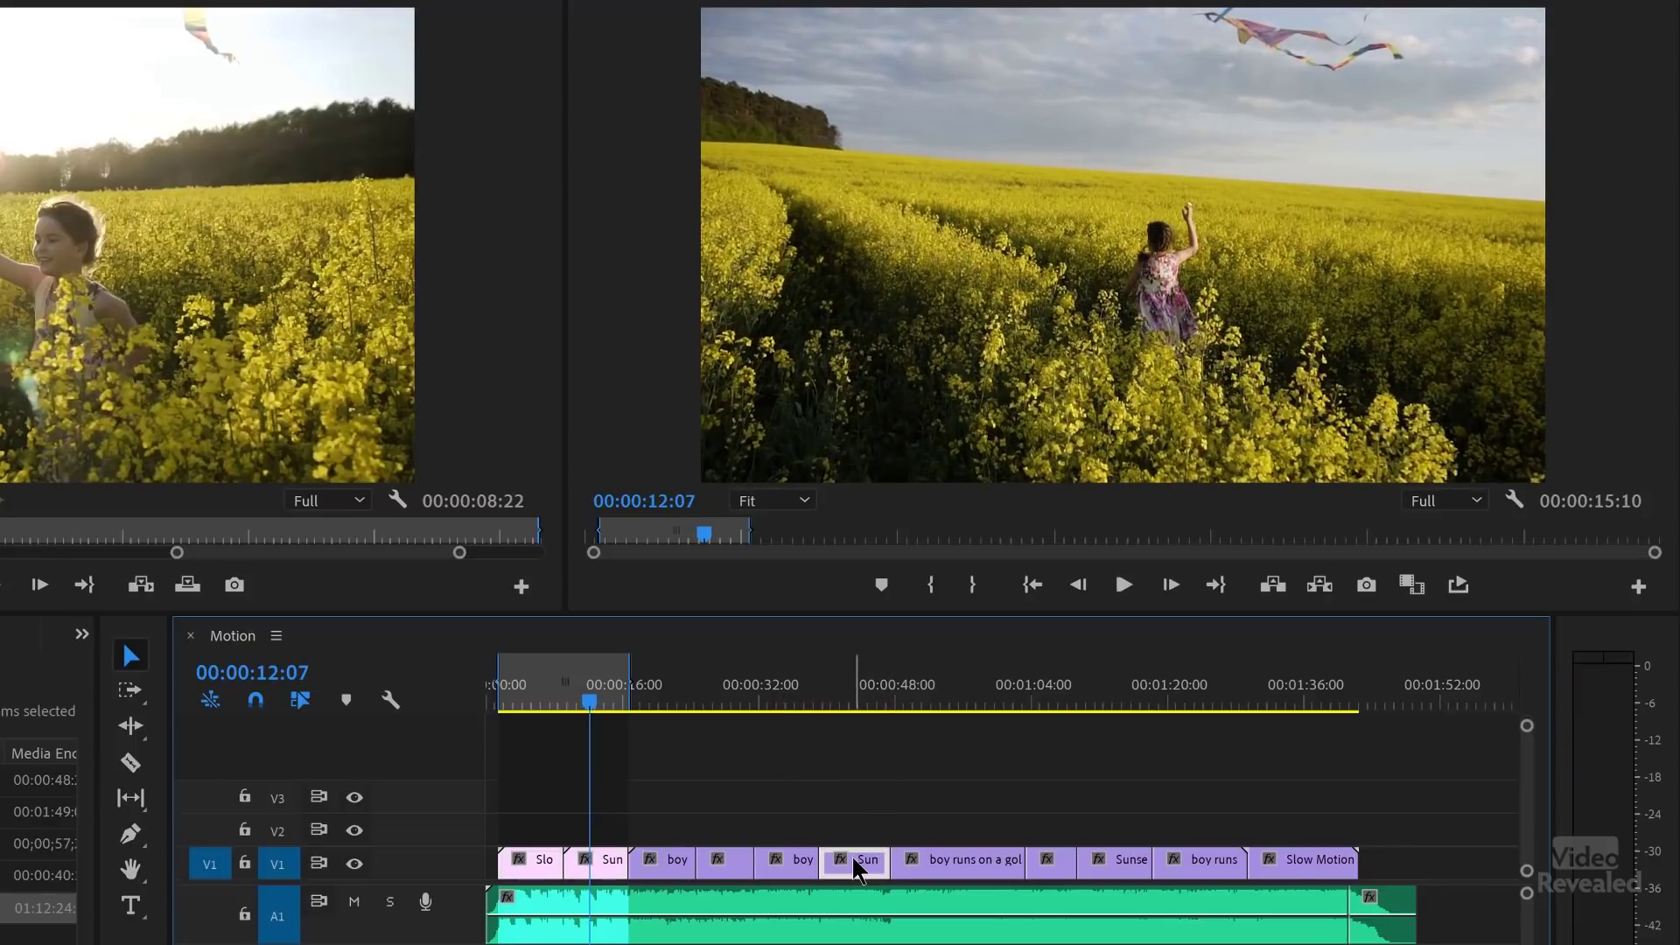
left_click(805, 700)
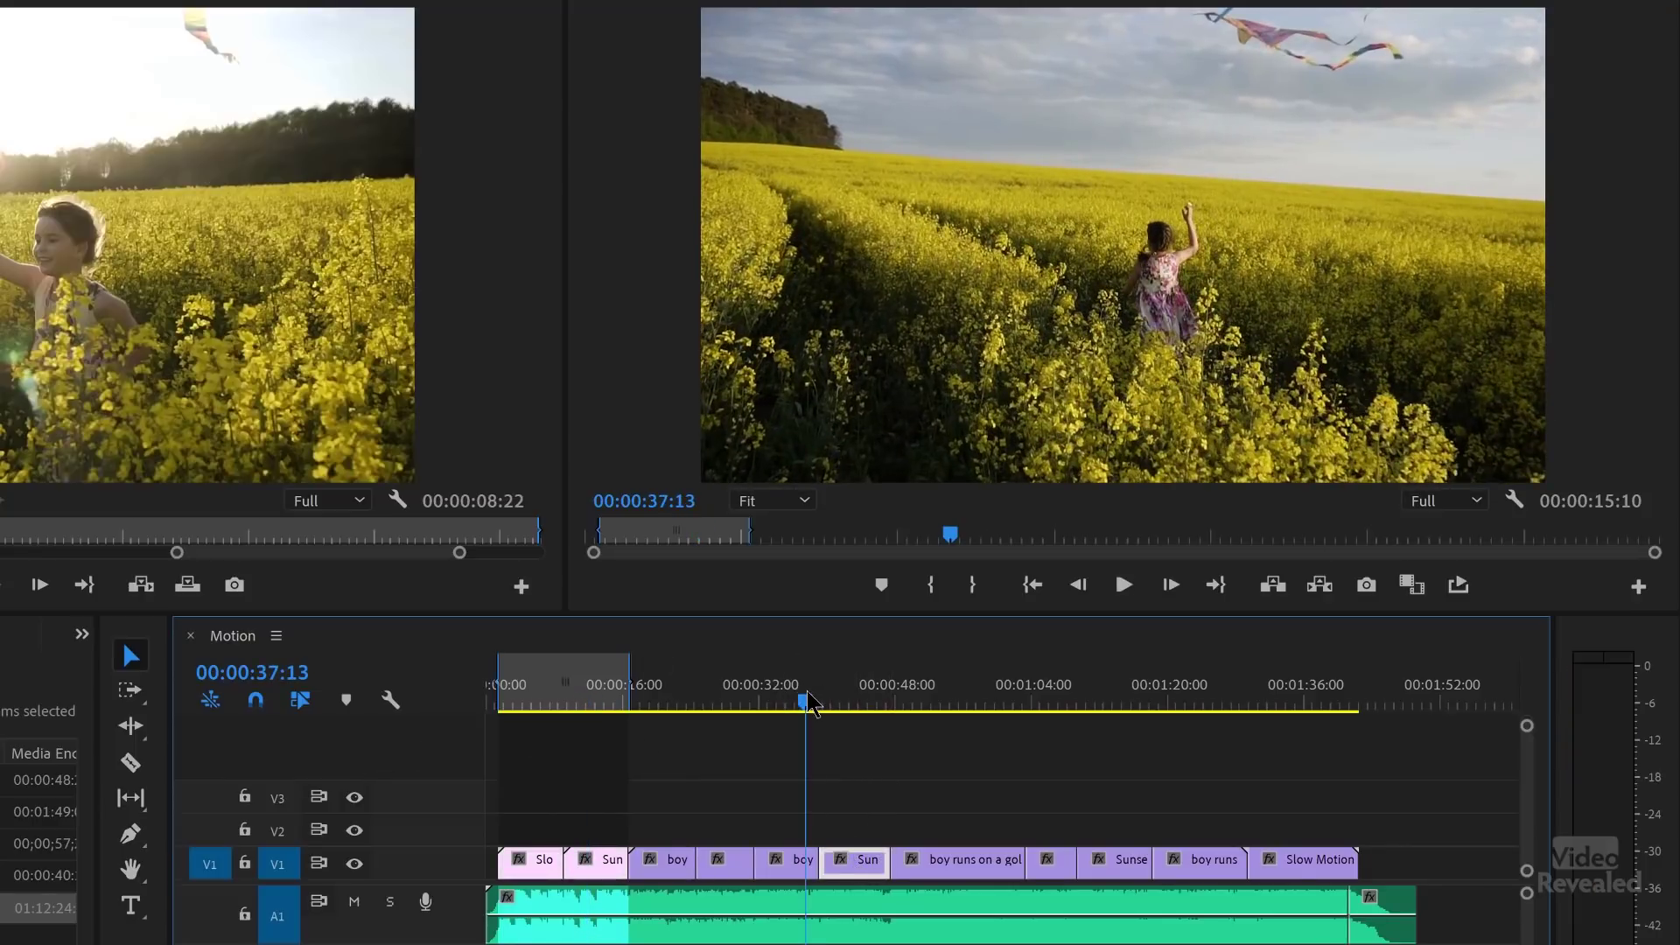
key("i")
mouse_move(806, 699)
left_mouse_down()
mouse_move(904, 703)
mouse_move(876, 704)
left_mouse_up()
key("o")
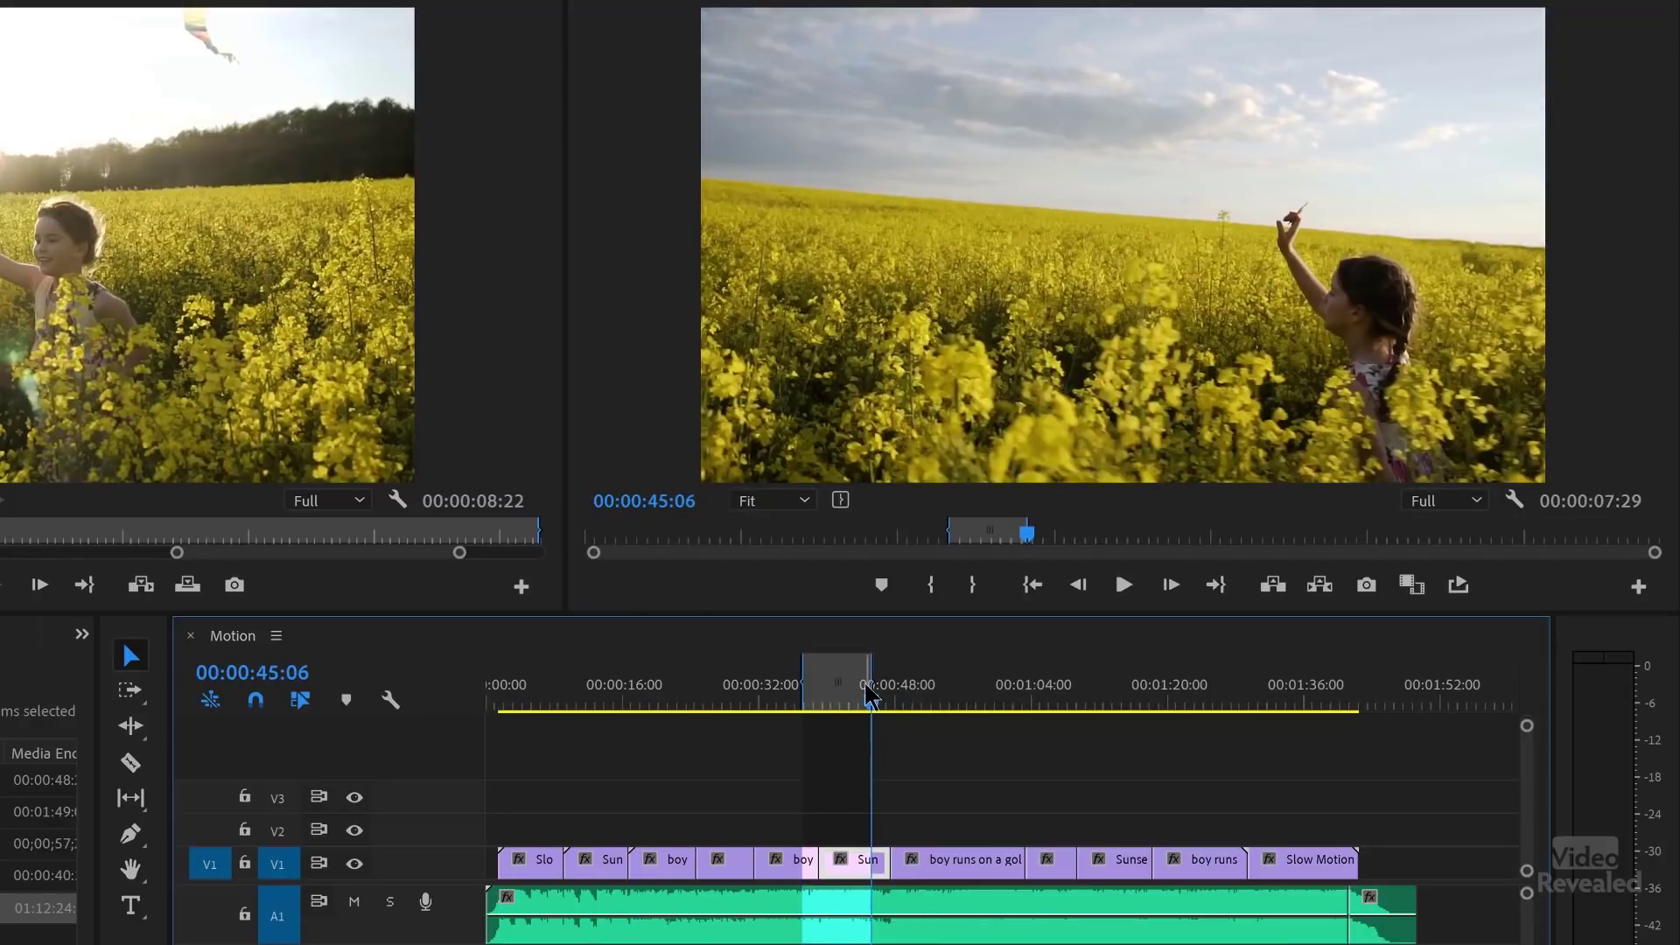
key("shift+space")
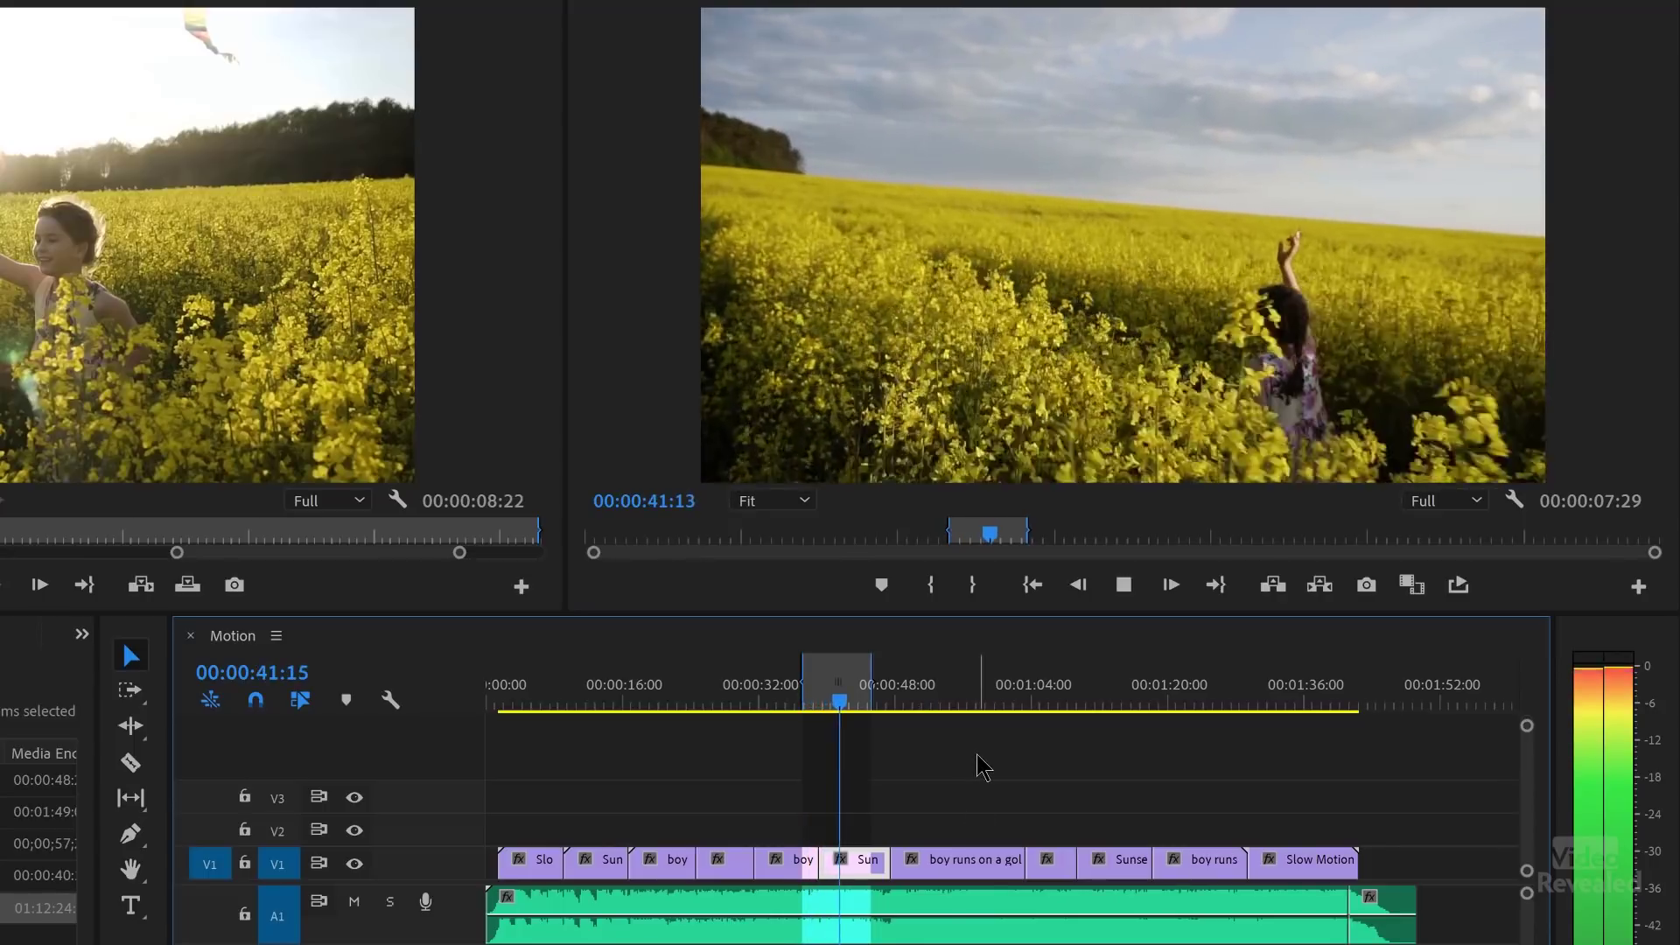
key("space")
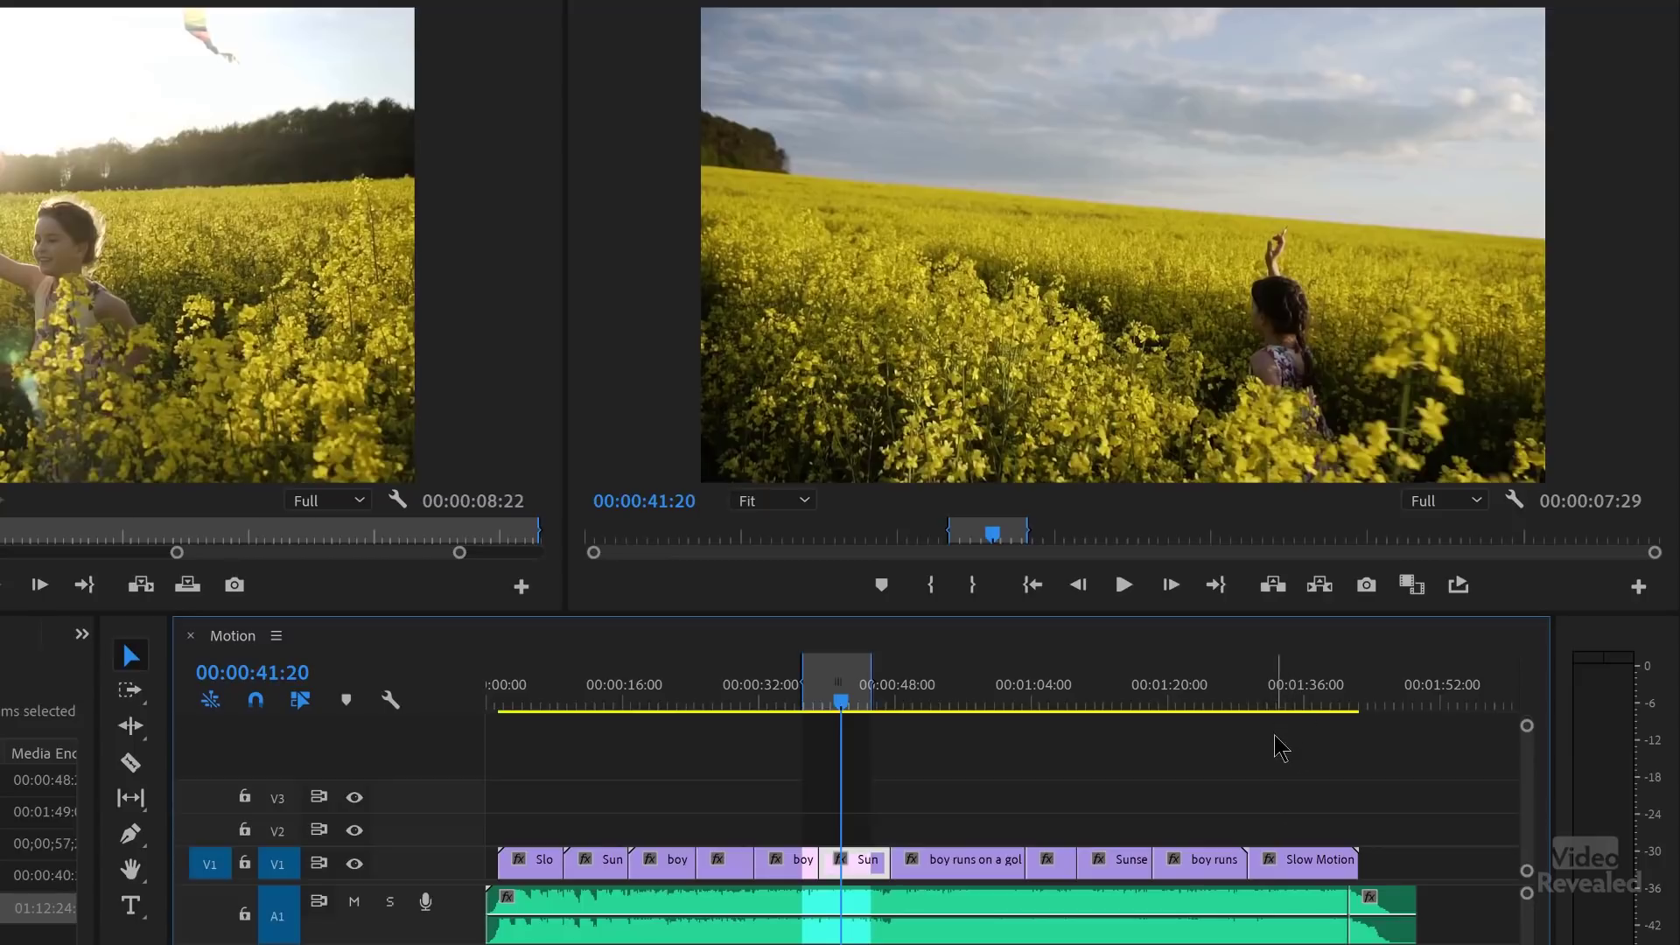
Scrub through the final clips and mark a 00:00:15:24 In-Out range around the boy-in-wheat clip.
left_click(1308, 689)
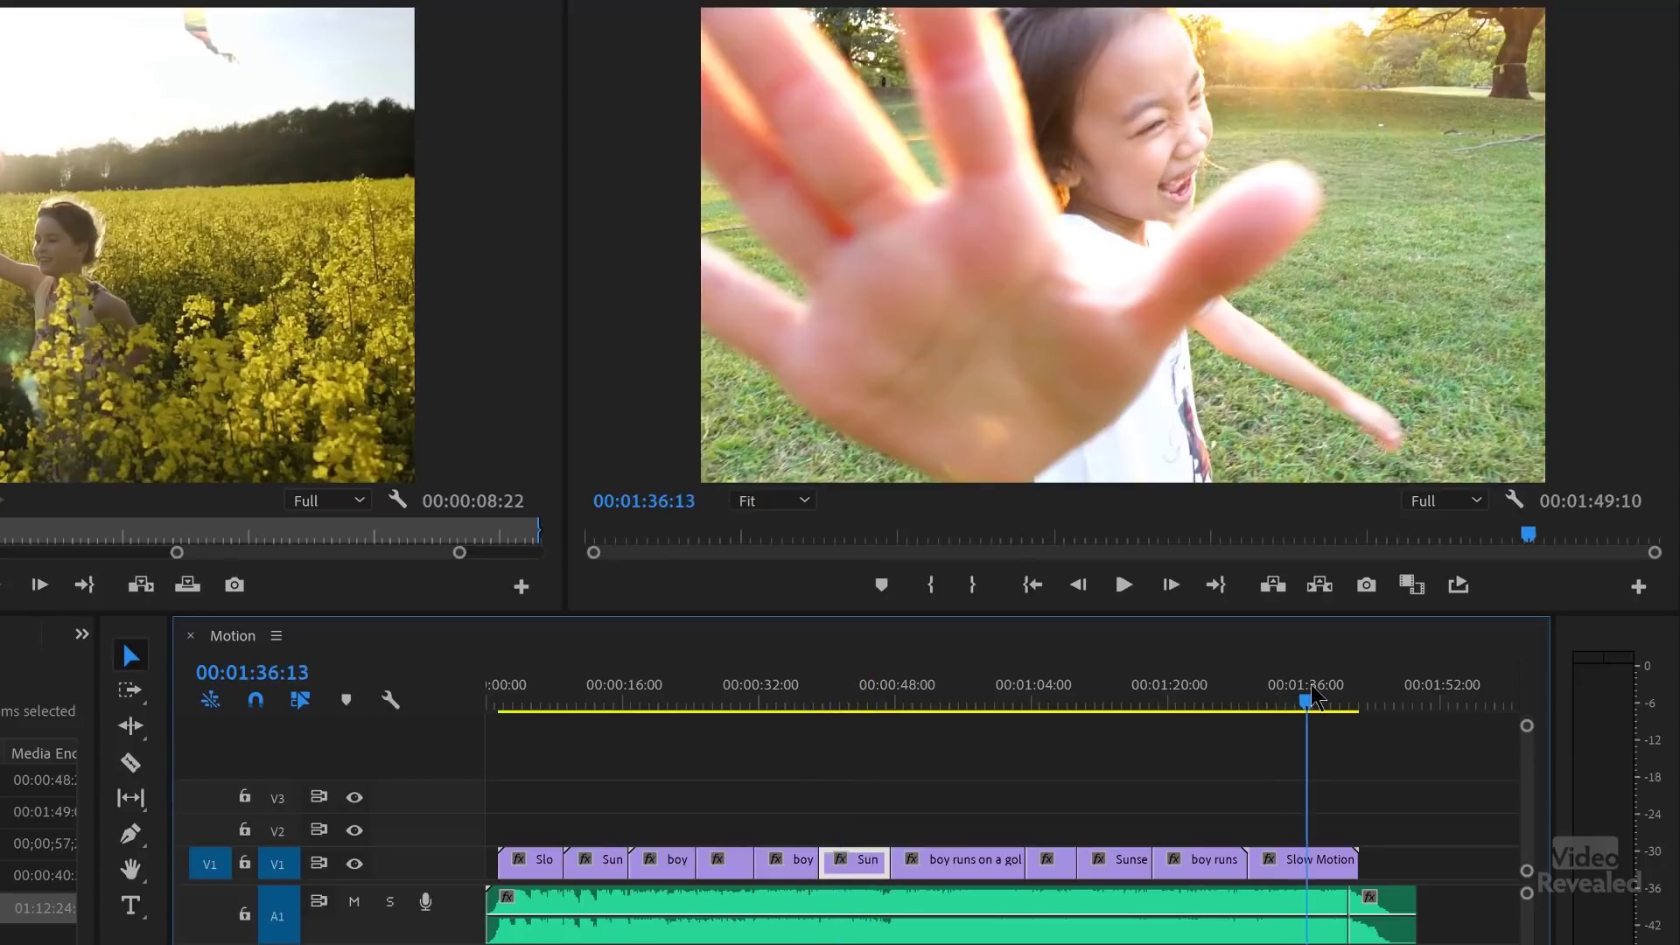
left_click_drag(1307, 691, 1258, 691)
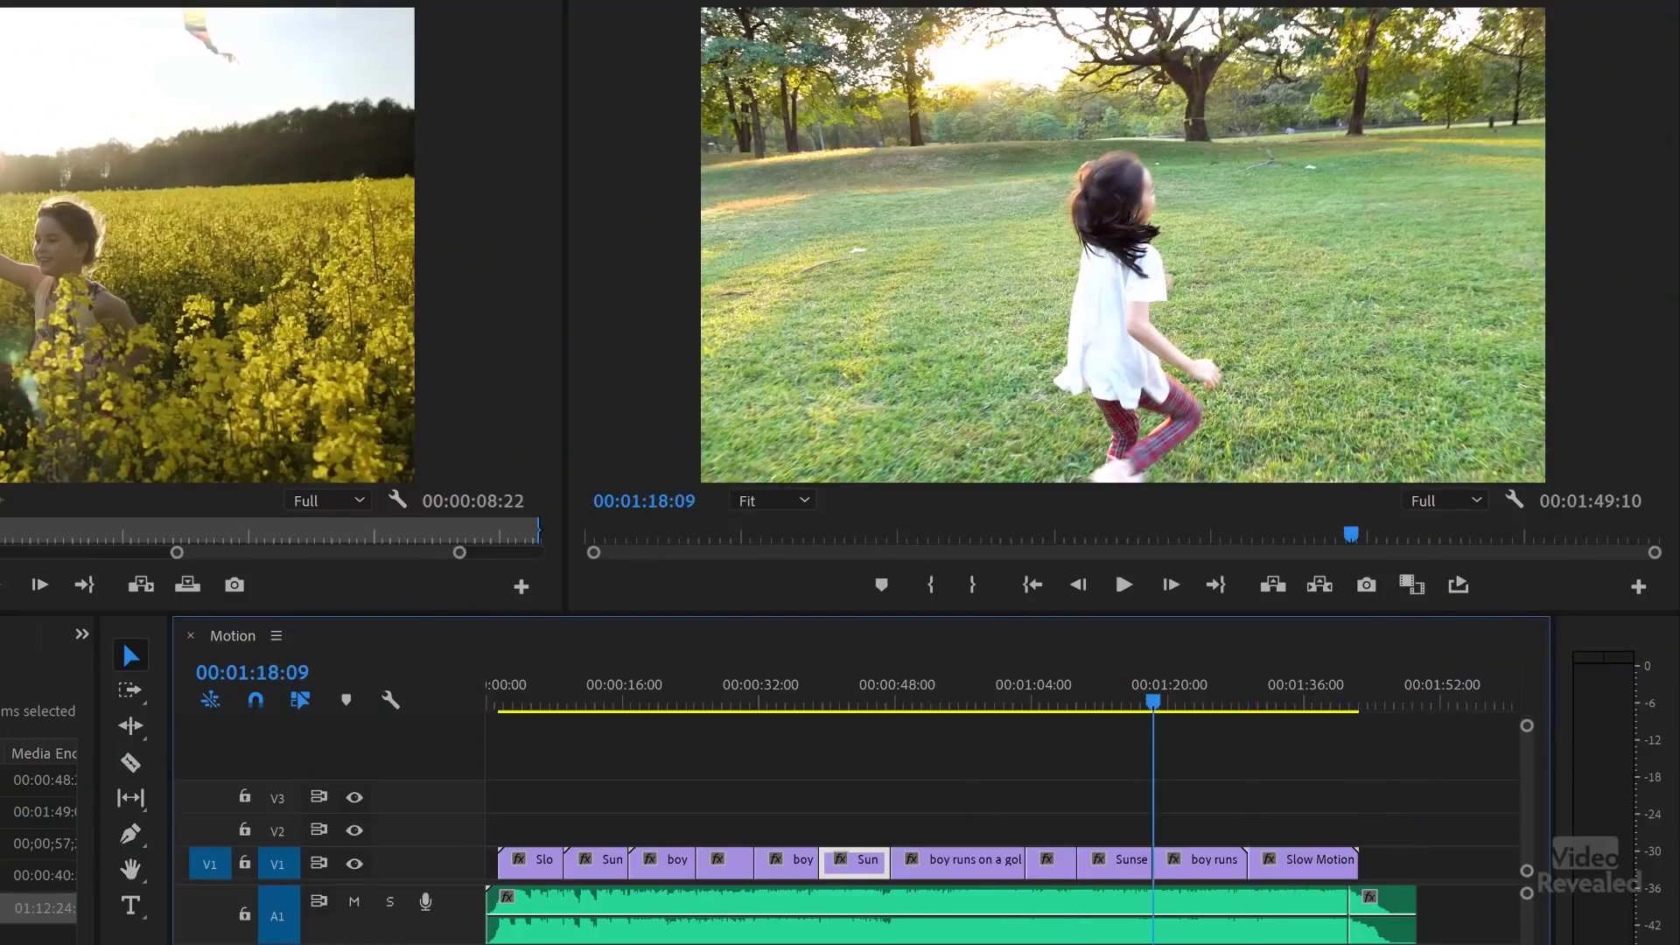
key("l")
key("l")
key("l")
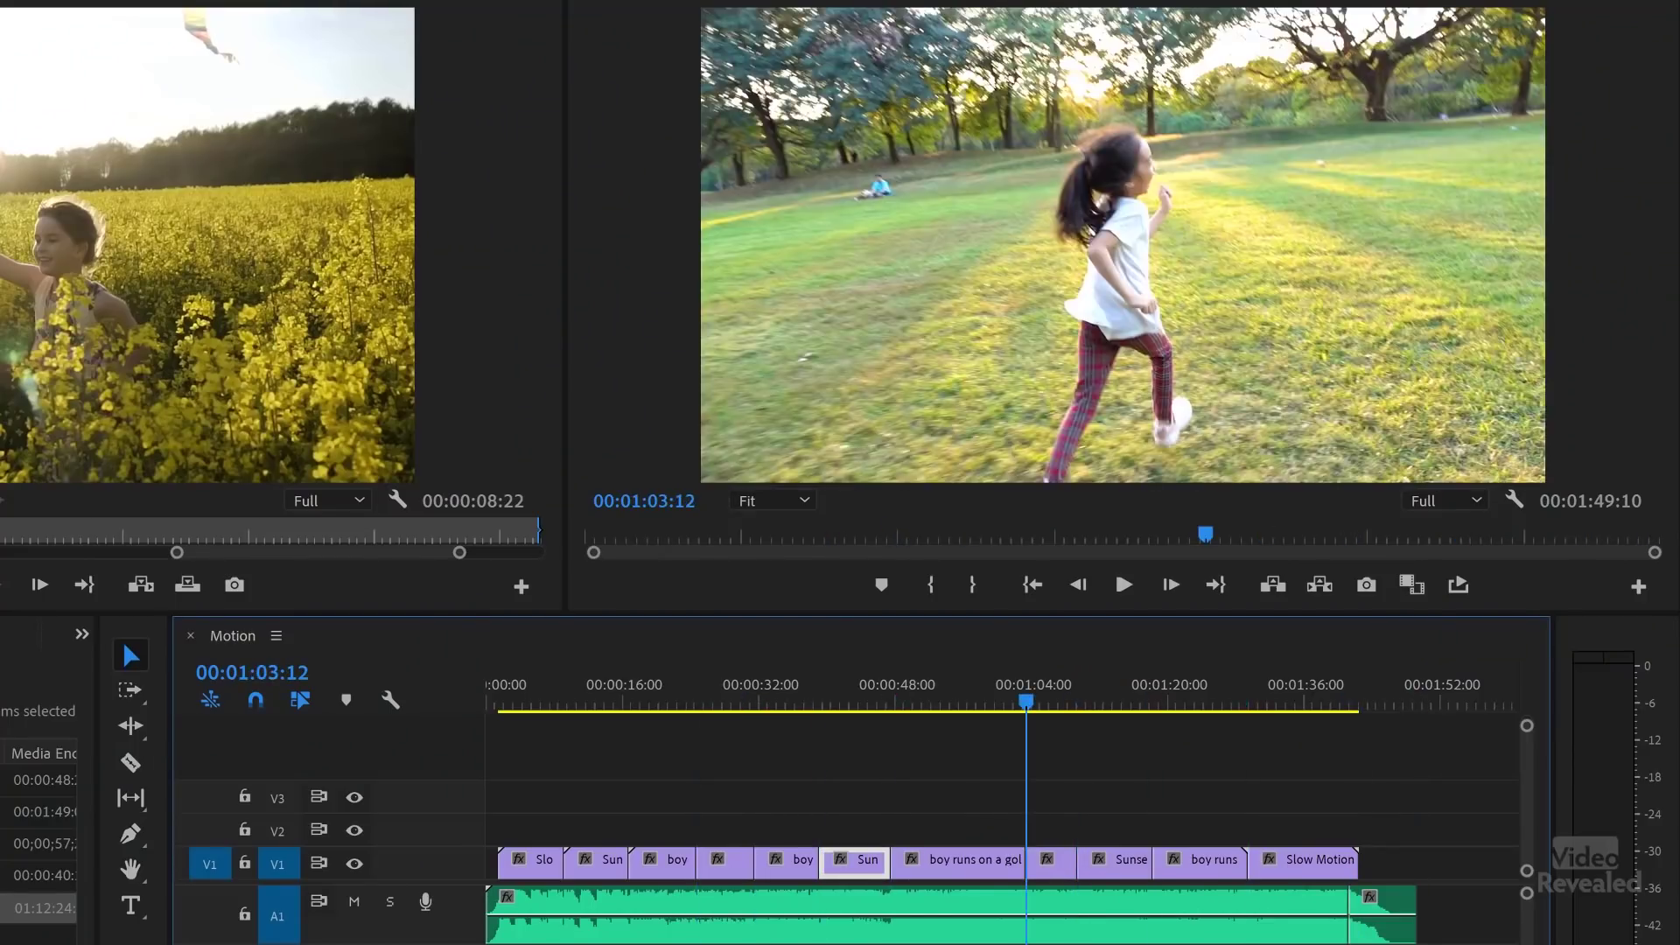
key("x")
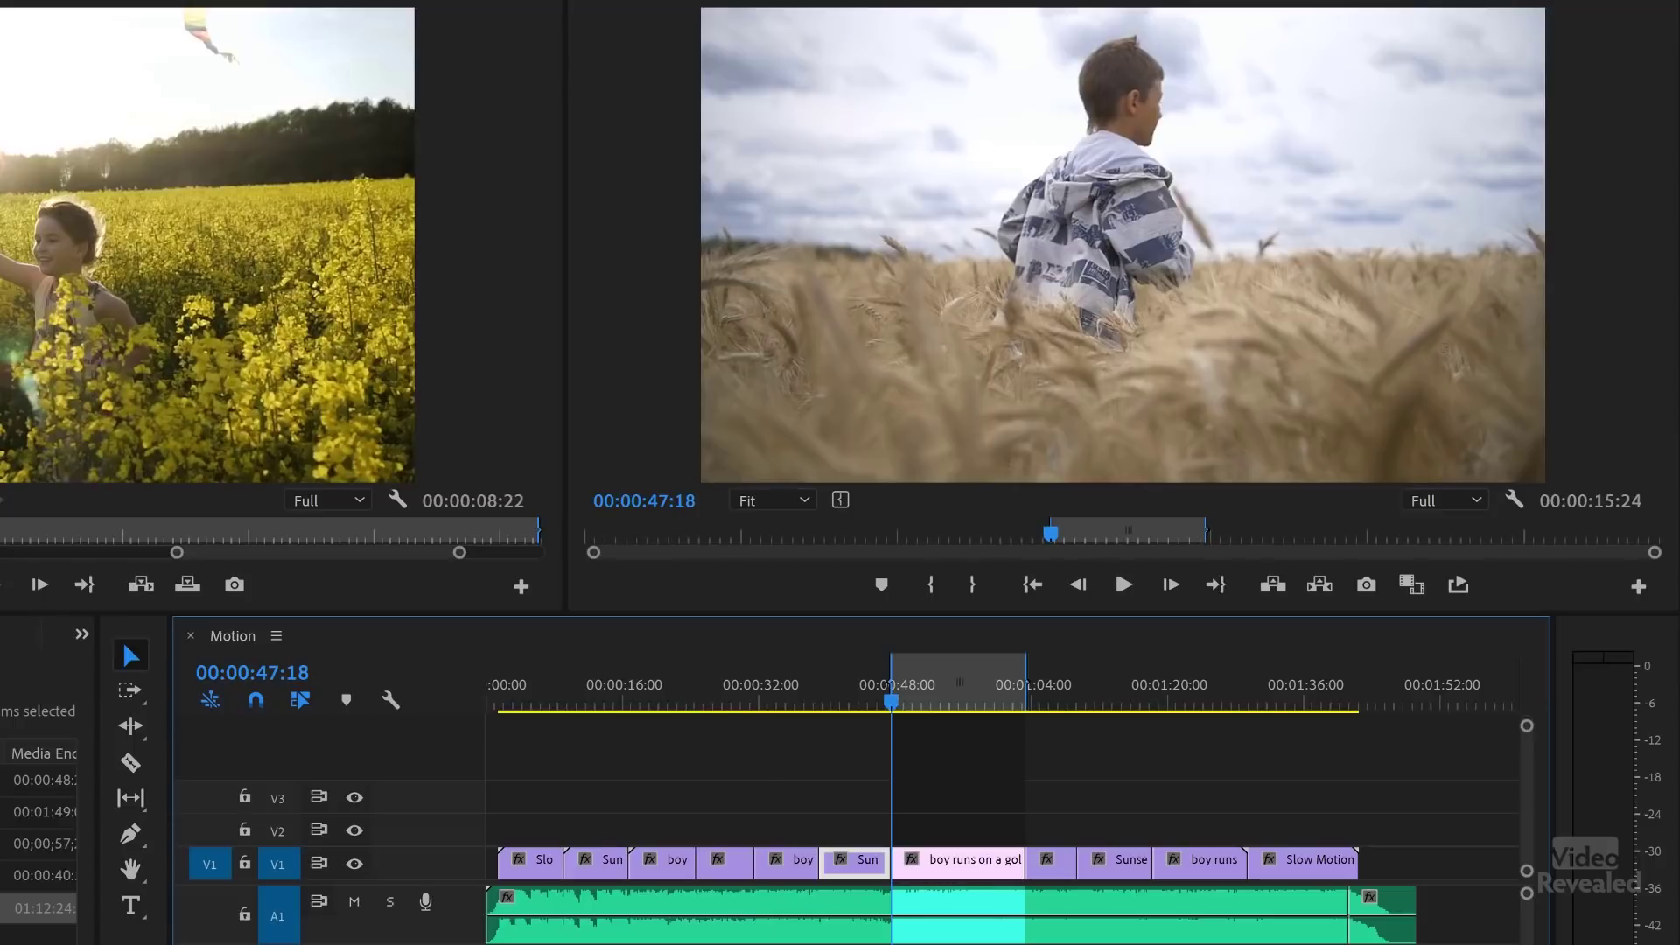